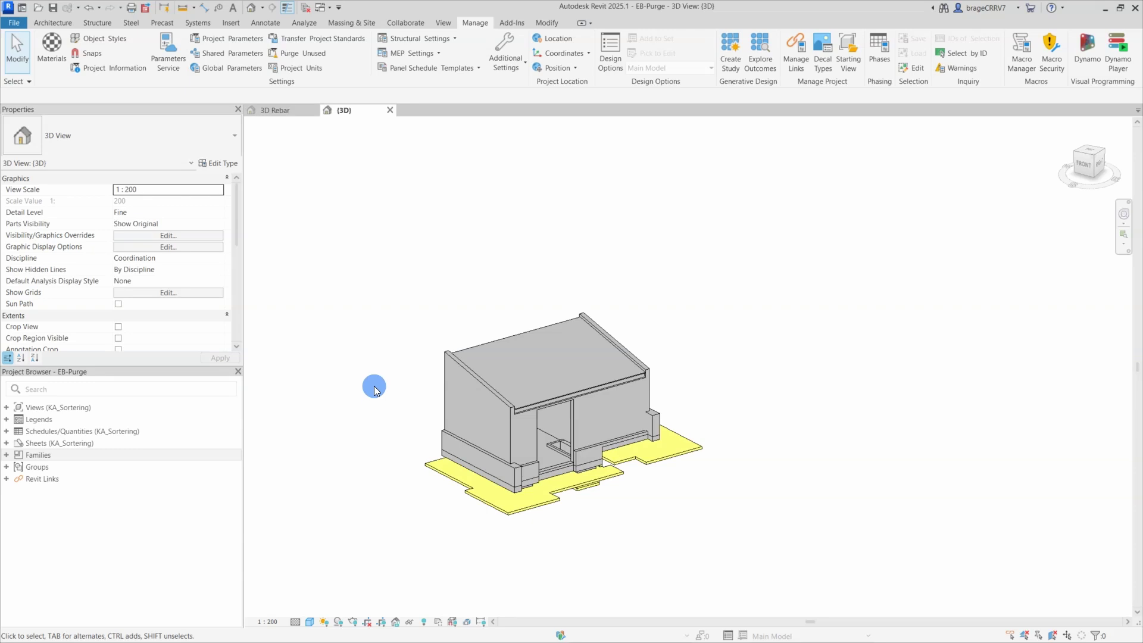
Open Purge Unused from the Manage tab to list the 240 checked unused items
click(314, 56)
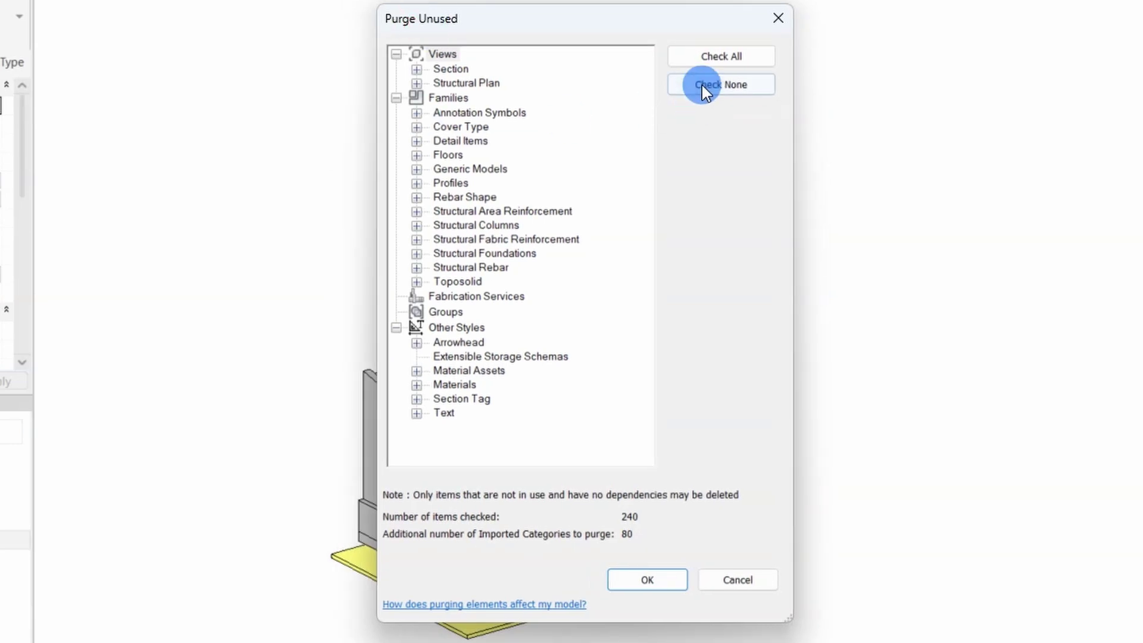
Expand the unused Floor types and Structural Plan views, toggling Check None and Check All
click(417, 154)
click(437, 169)
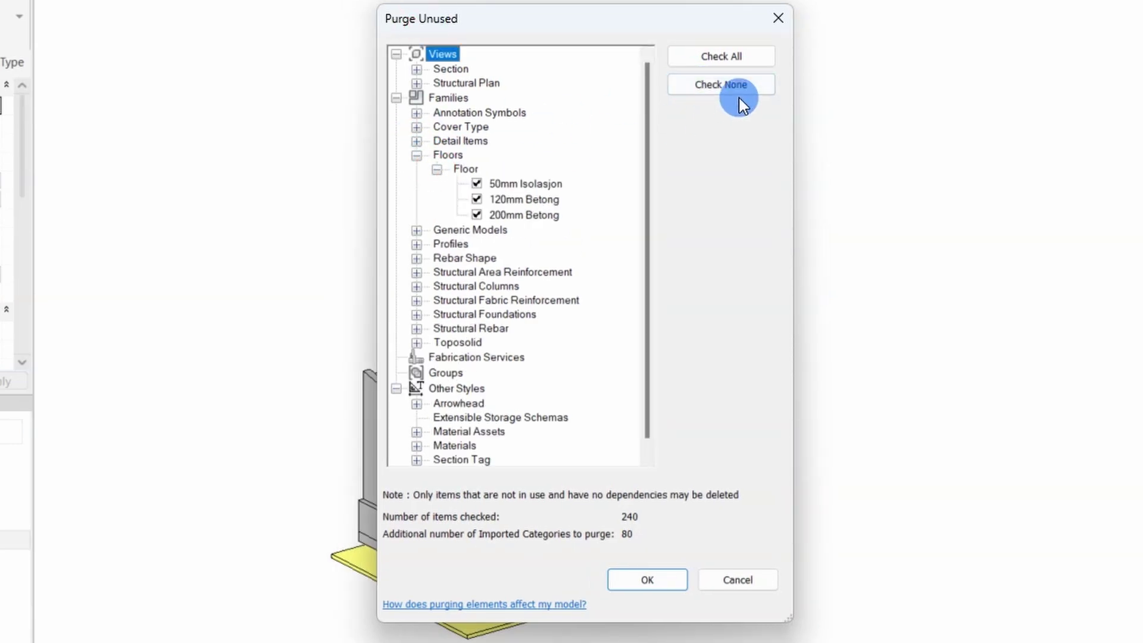
click(722, 85)
click(721, 55)
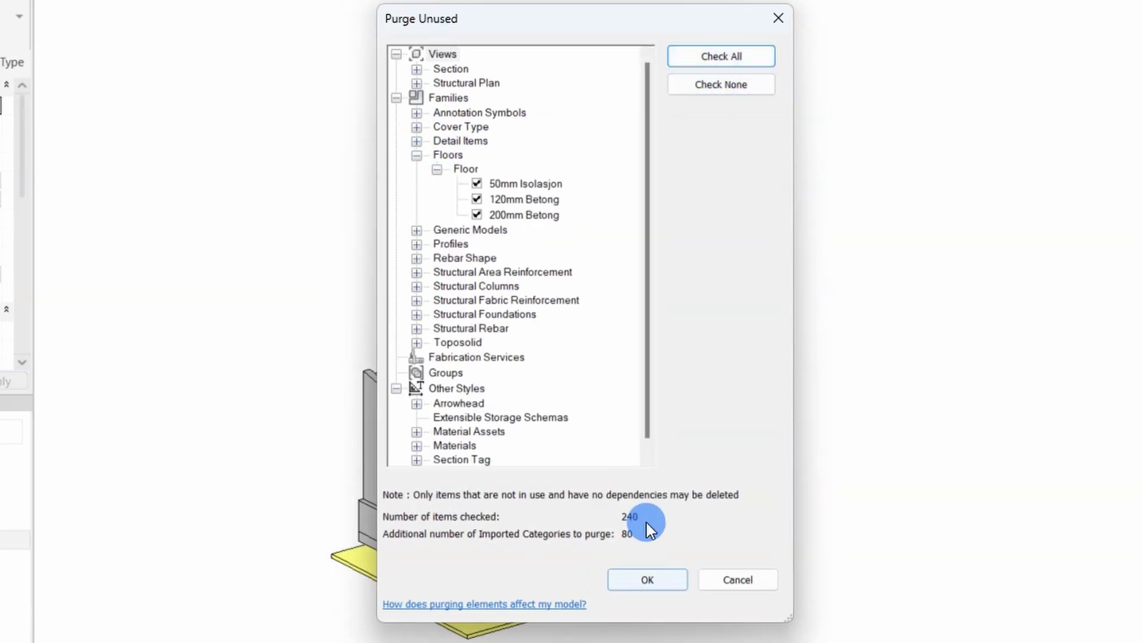
click(721, 85)
click(717, 55)
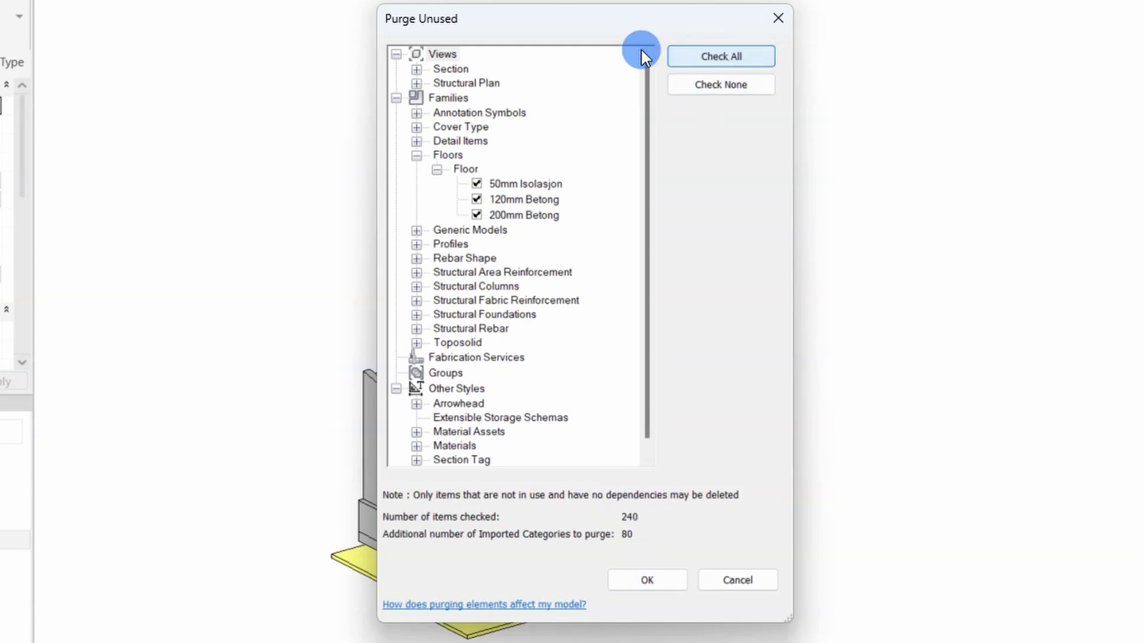
click(416, 83)
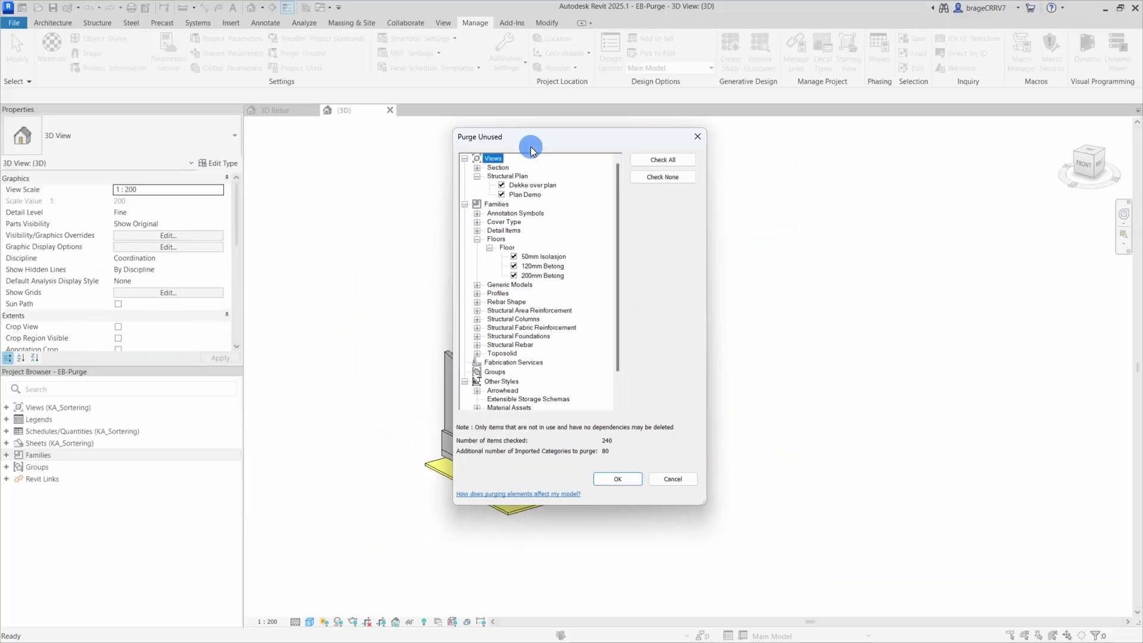
drag(533, 25, 940, 25)
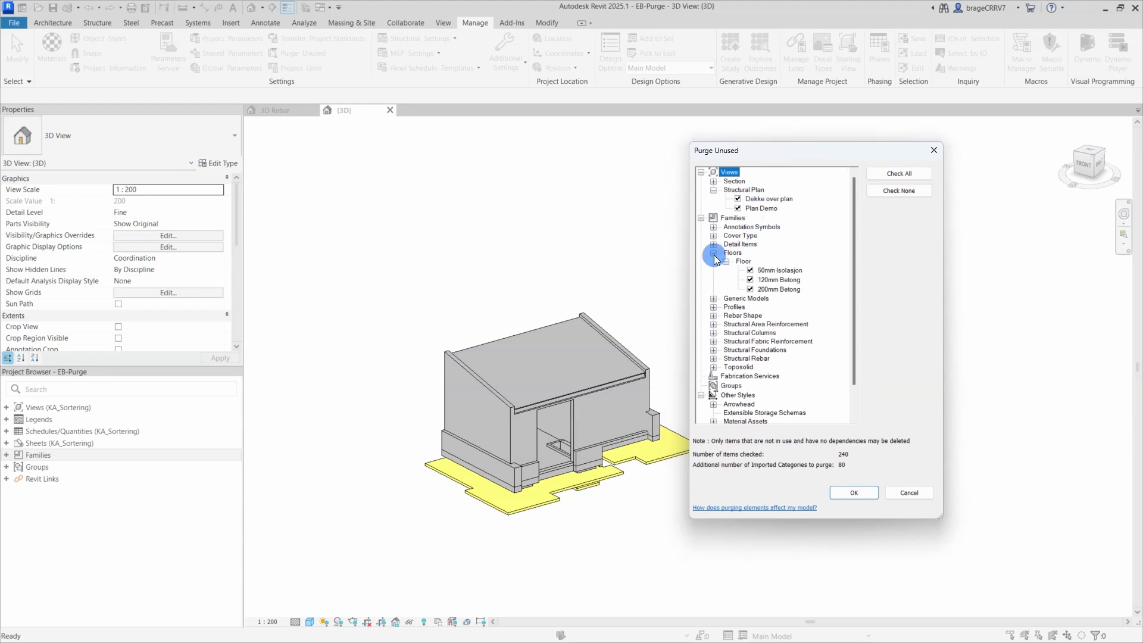
Close the purge list and create a Plan Demo structural plan for level Plan 10
click(932, 150)
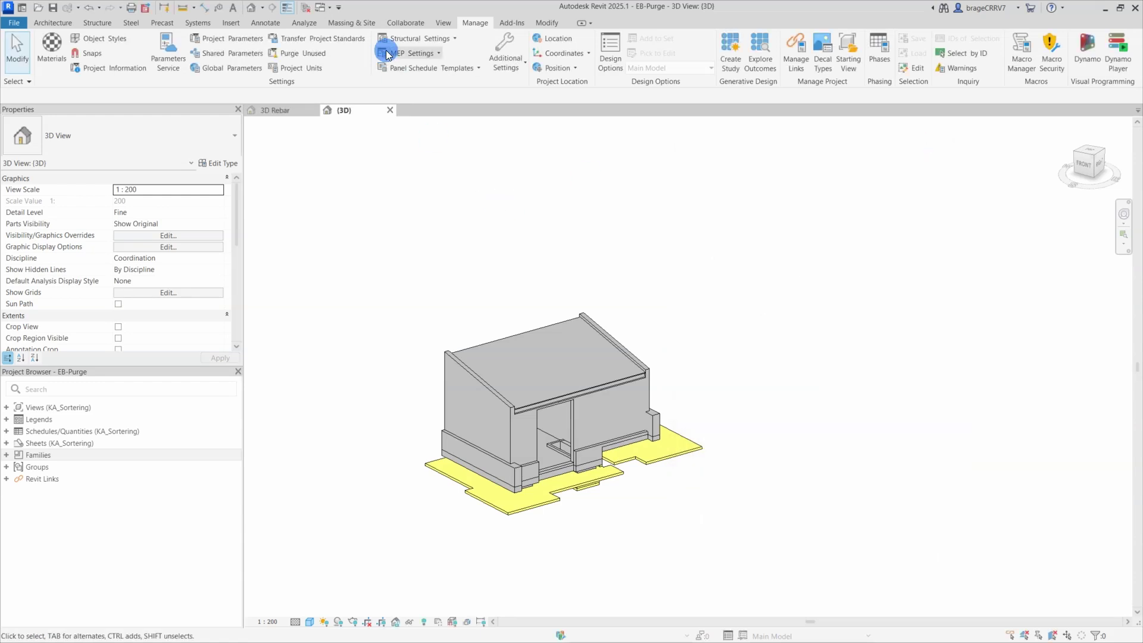
click(441, 23)
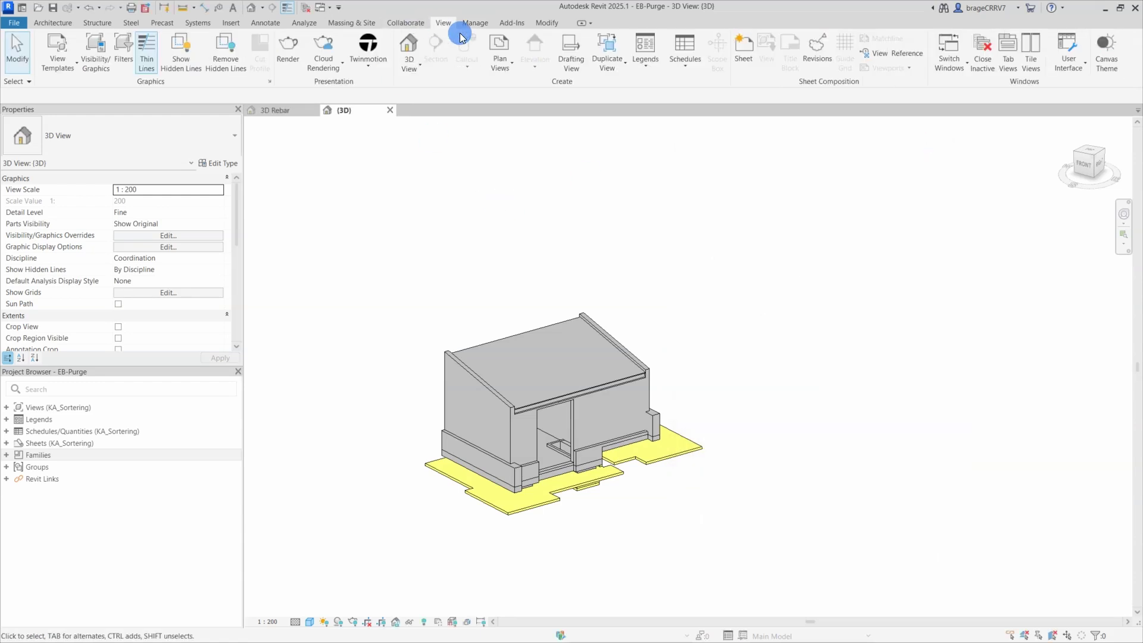
click(499, 53)
click(512, 132)
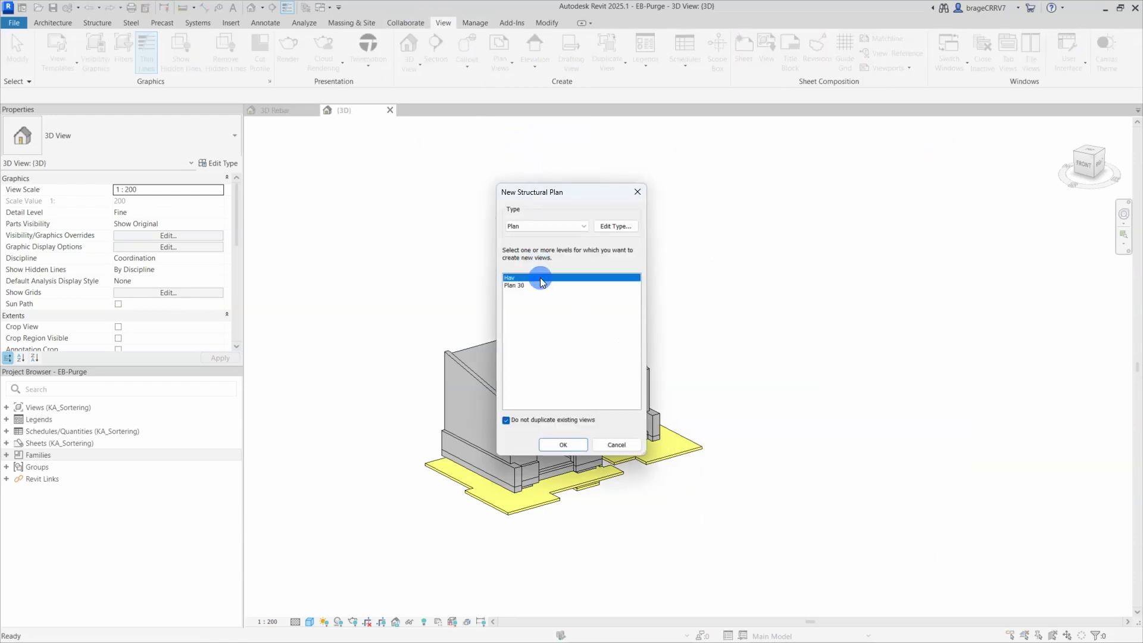
click(507, 421)
click(546, 226)
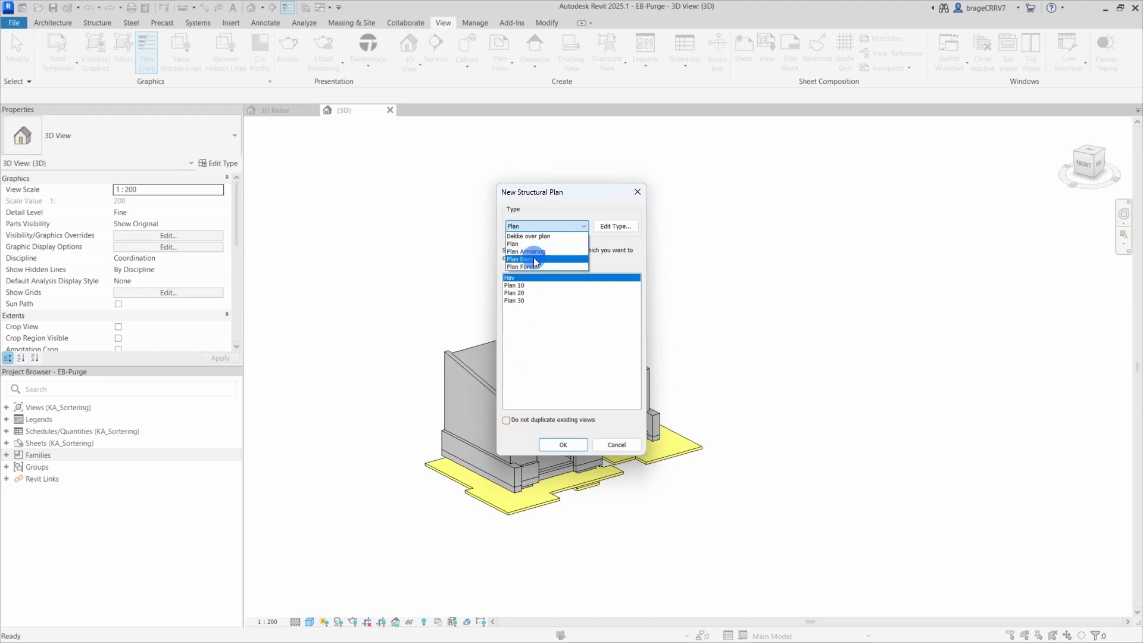
click(533, 260)
click(515, 286)
click(553, 445)
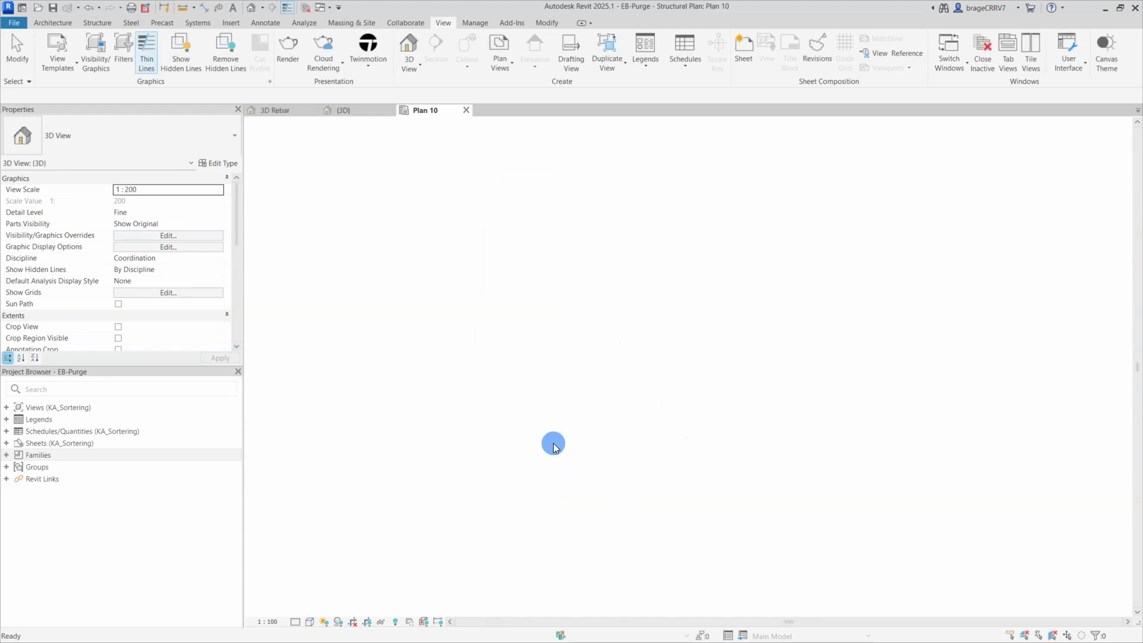
Recheck the Structural Plan entries in Purge Unused, then close it and the Plan 10 view
click(476, 22)
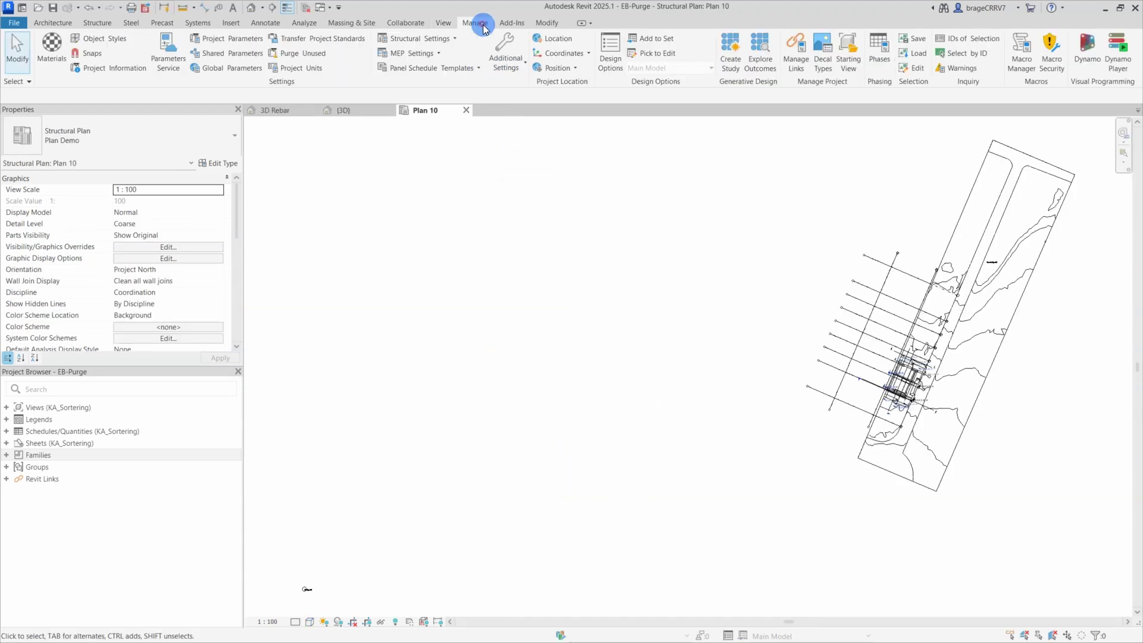
click(320, 56)
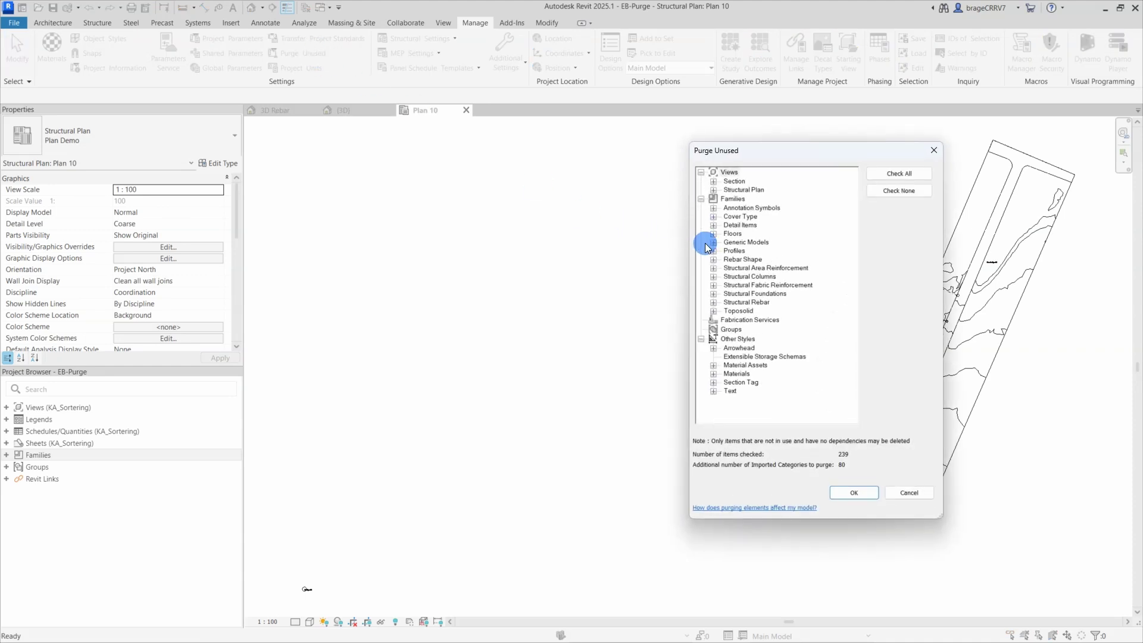
click(713, 189)
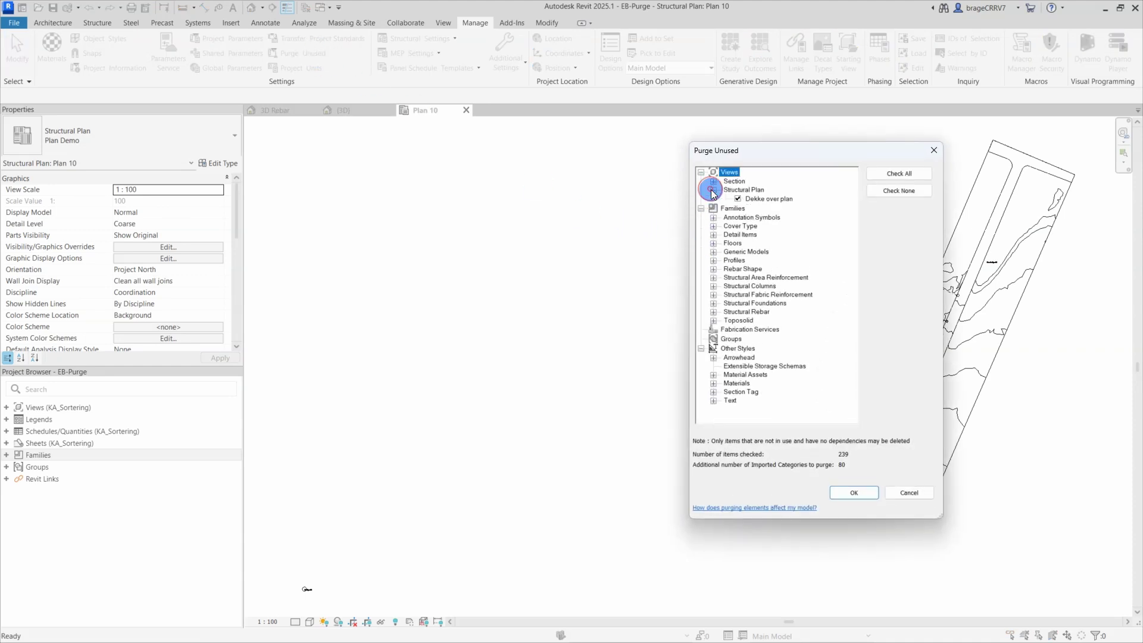
drag(796, 153, 677, 158)
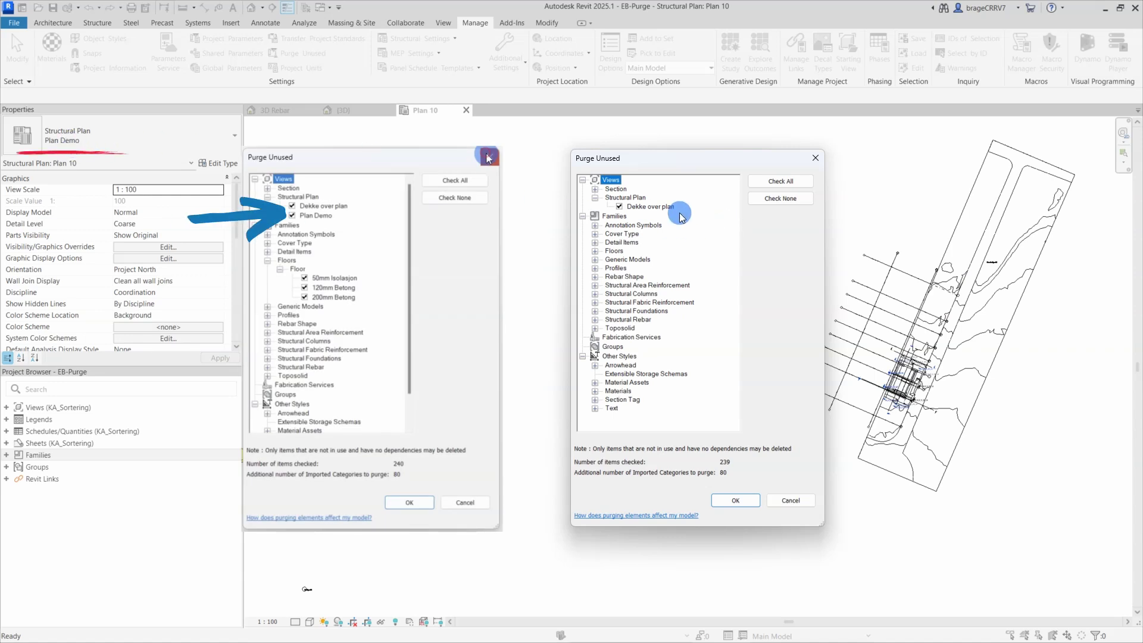
click(815, 158)
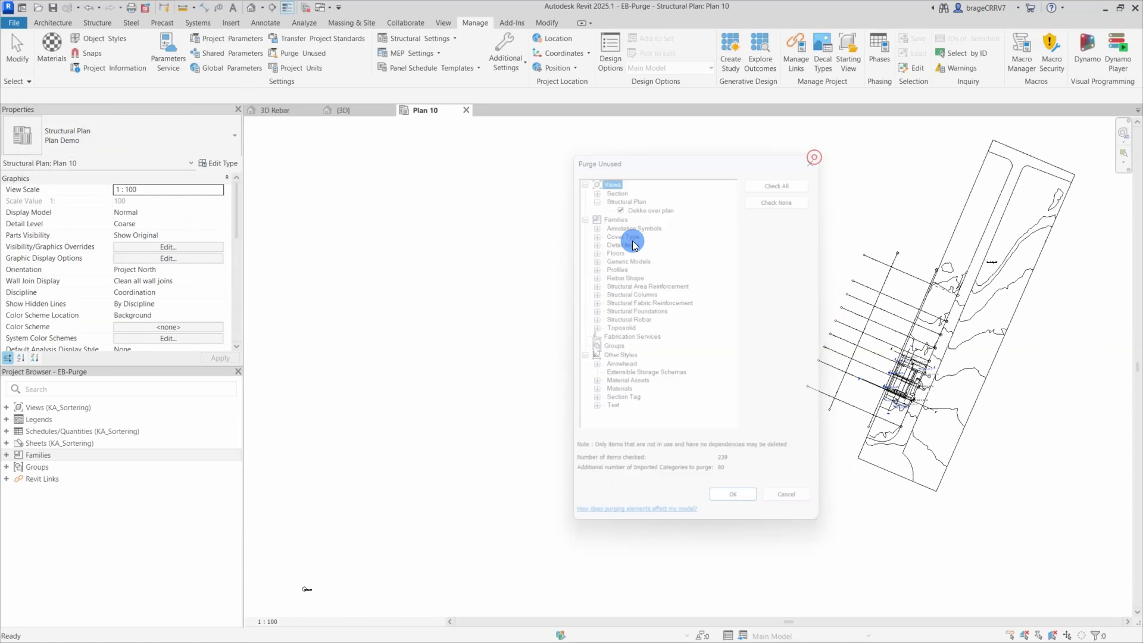
click(464, 111)
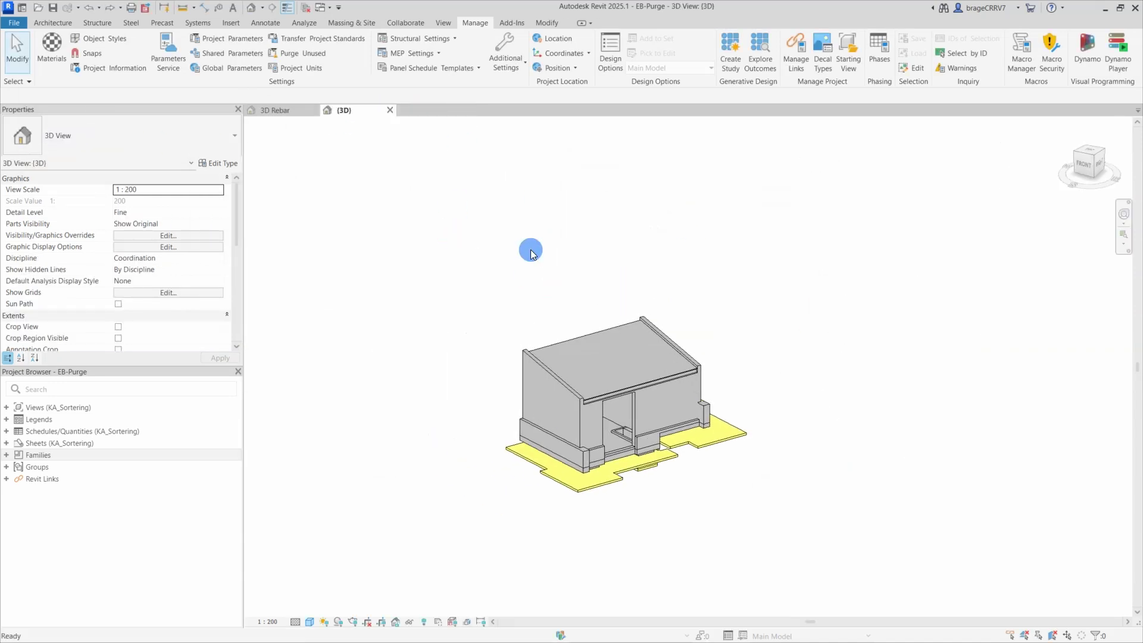
Review the unused Floor types in Purge Unused and close it without purging
click(320, 64)
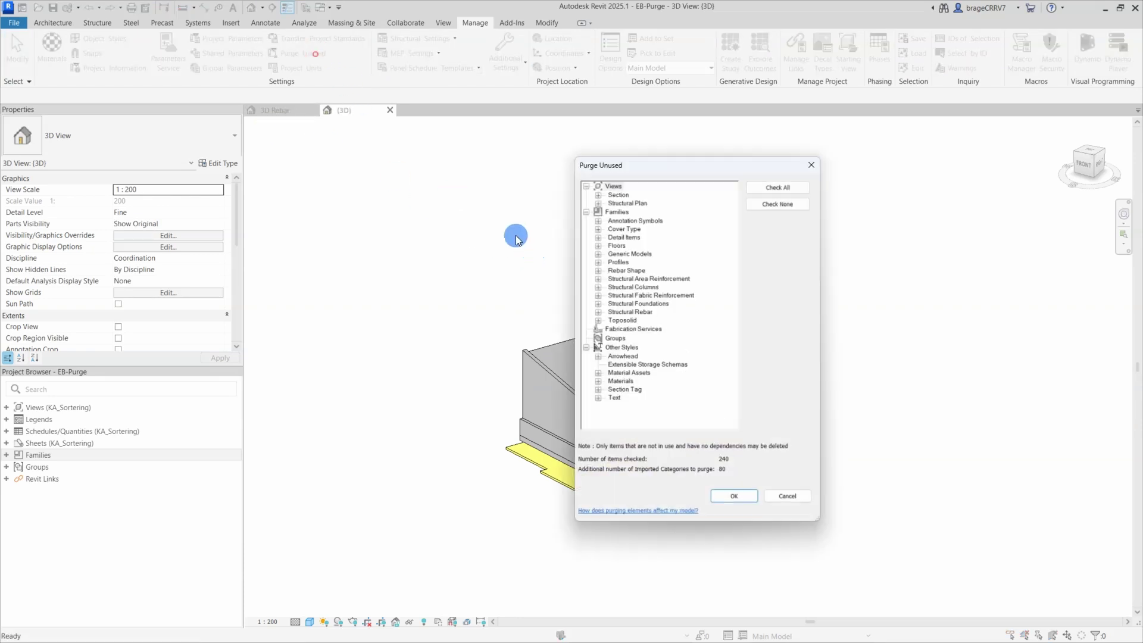
click(594, 242)
click(610, 258)
click(607, 250)
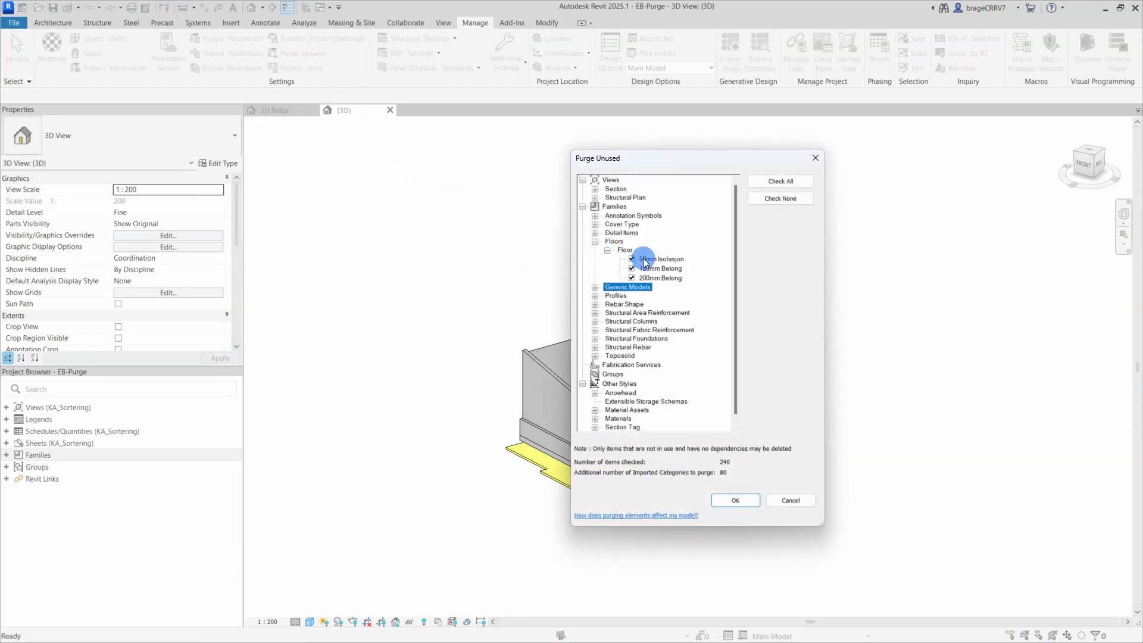
click(655, 269)
click(813, 161)
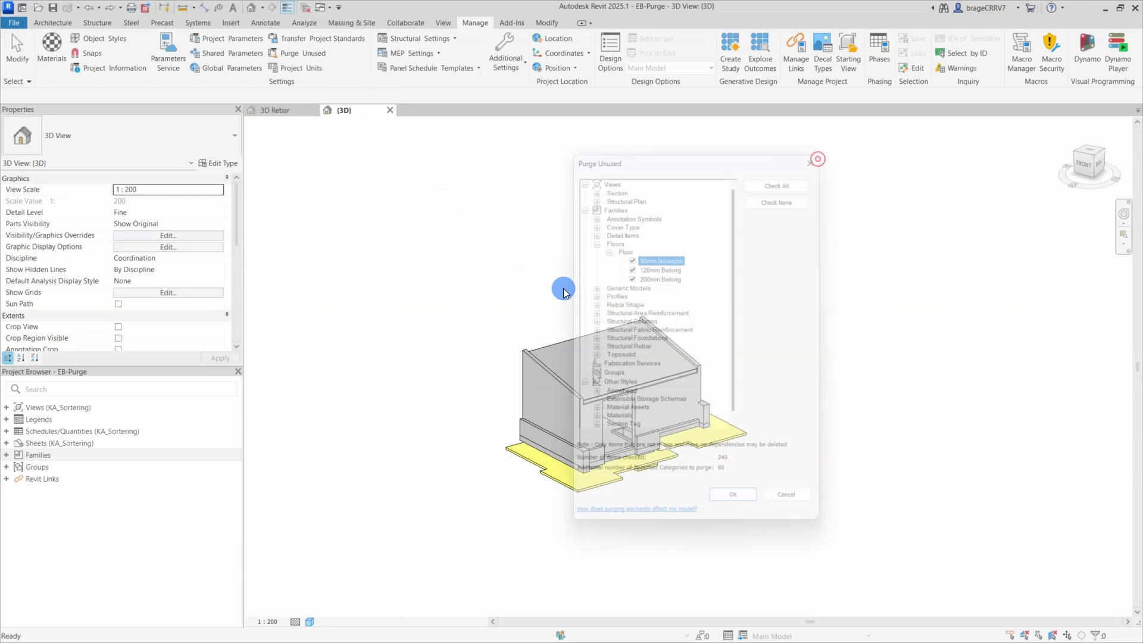
Sketch a rectangular 50mm Isolasjon floor slab left of the building and finish it
click(108, 27)
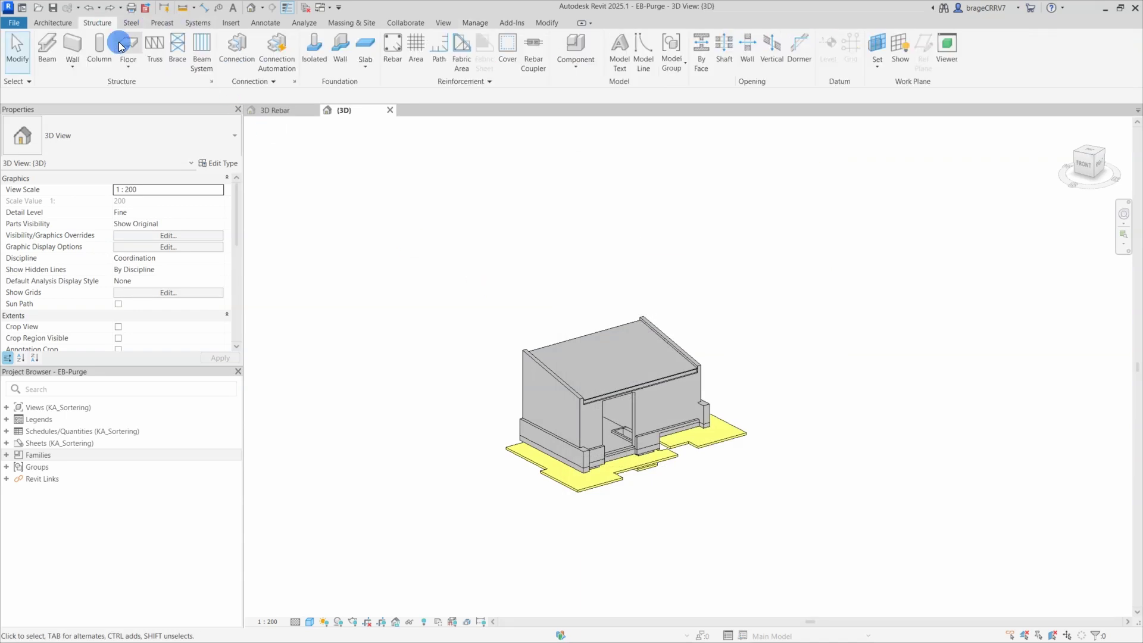
click(127, 75)
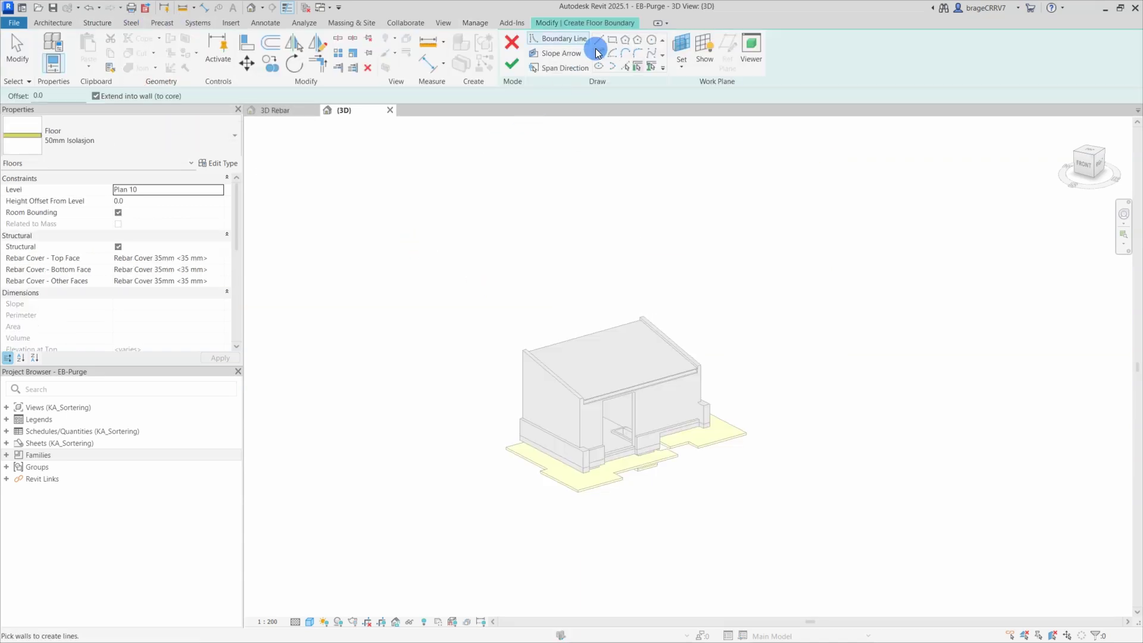
click(611, 40)
click(462, 295)
click(485, 380)
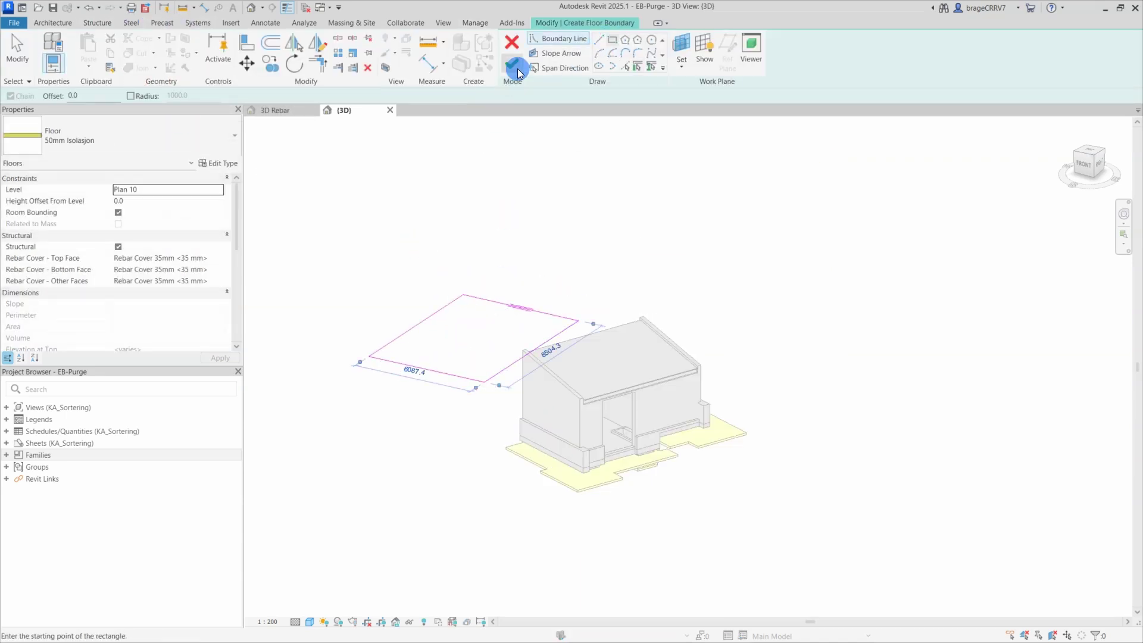
click(511, 63)
click(314, 216)
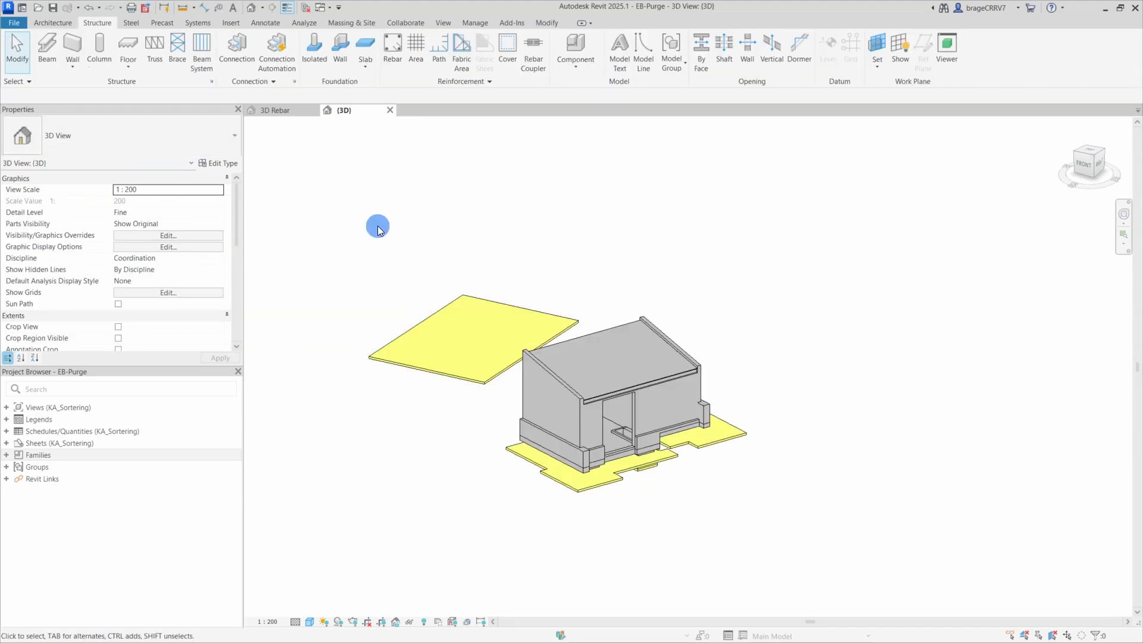
Check Purge Unused showing 50mm Isolasjon and 120mm Betong as unused floor types
click(475, 22)
click(287, 61)
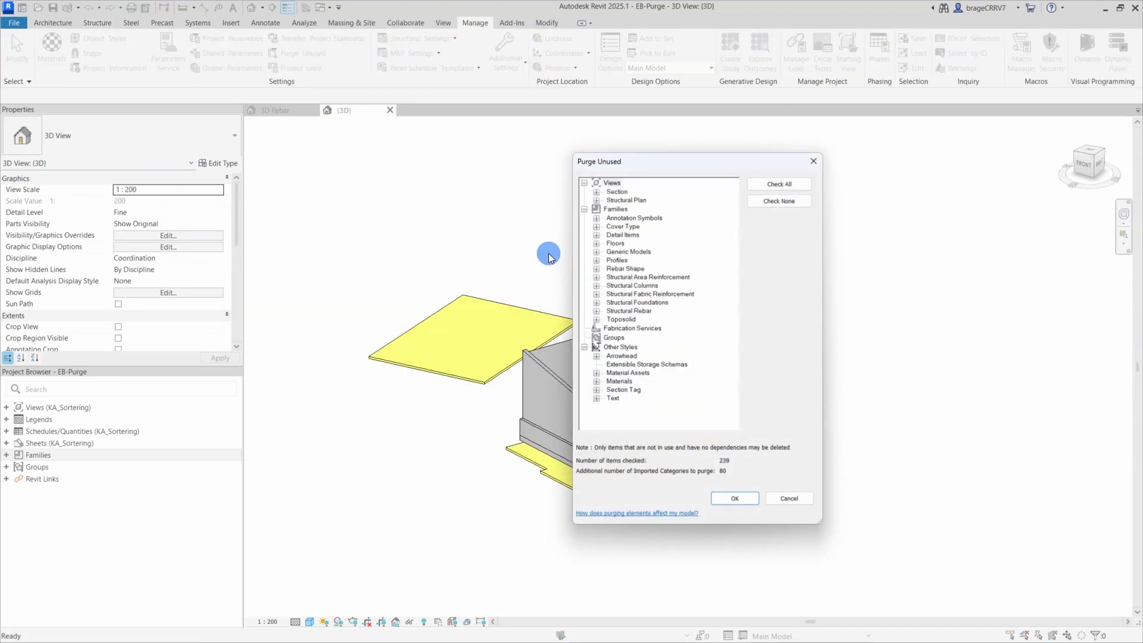
click(595, 241)
click(605, 249)
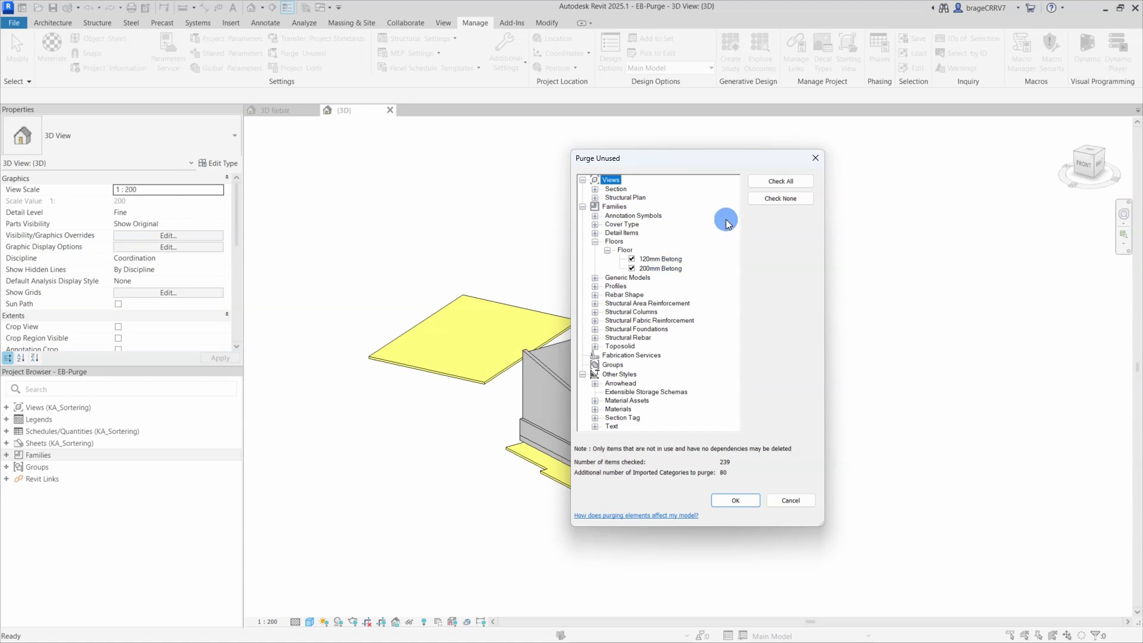
click(815, 158)
Change the new slab to 200mm Betong and recheck the unused Floor types in Purge Unused
click(442, 307)
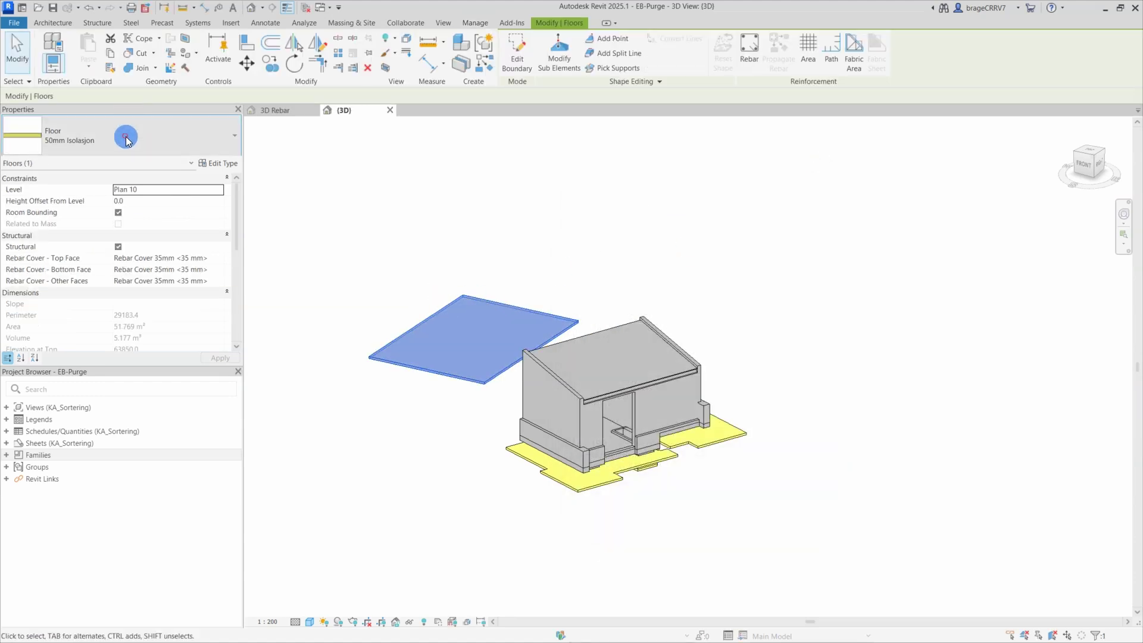
click(126, 140)
click(64, 266)
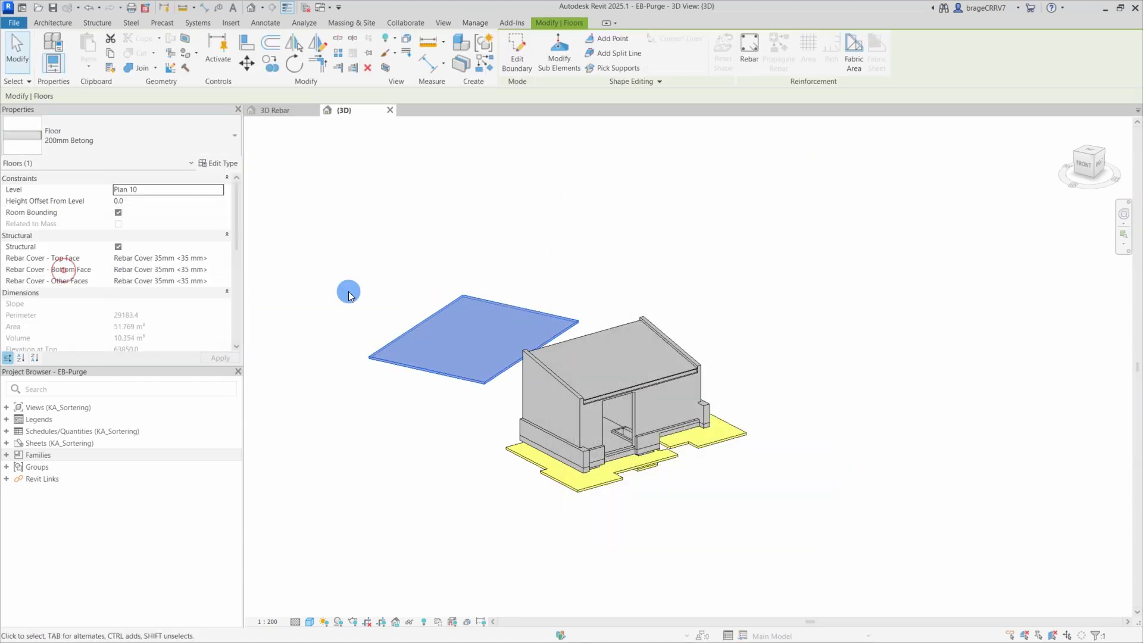
click(377, 300)
click(303, 53)
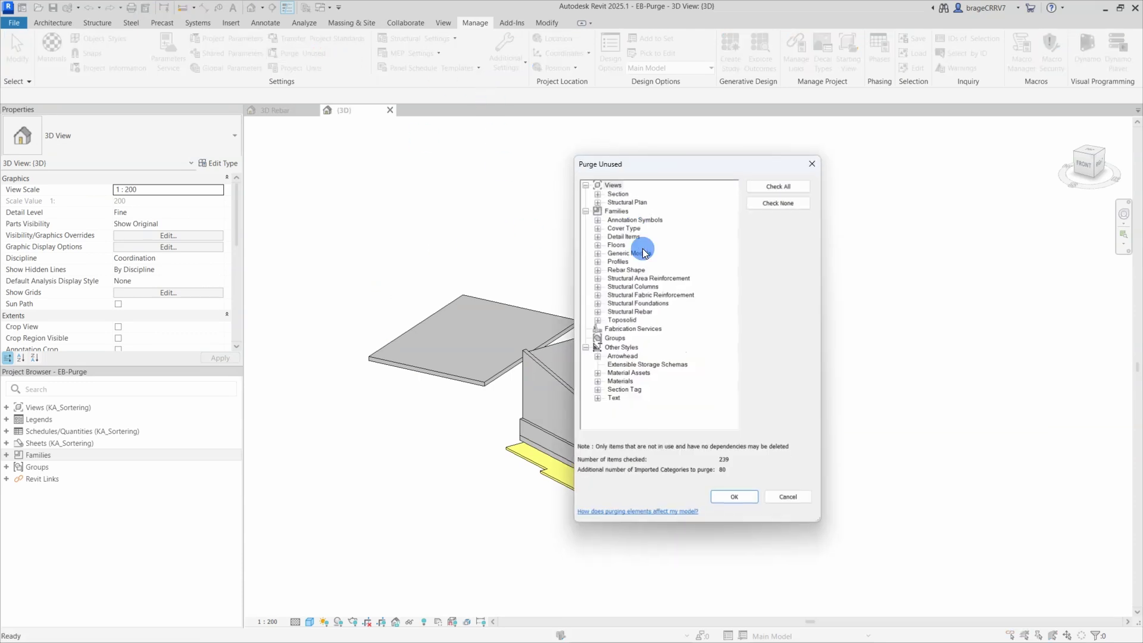
click(595, 241)
click(607, 250)
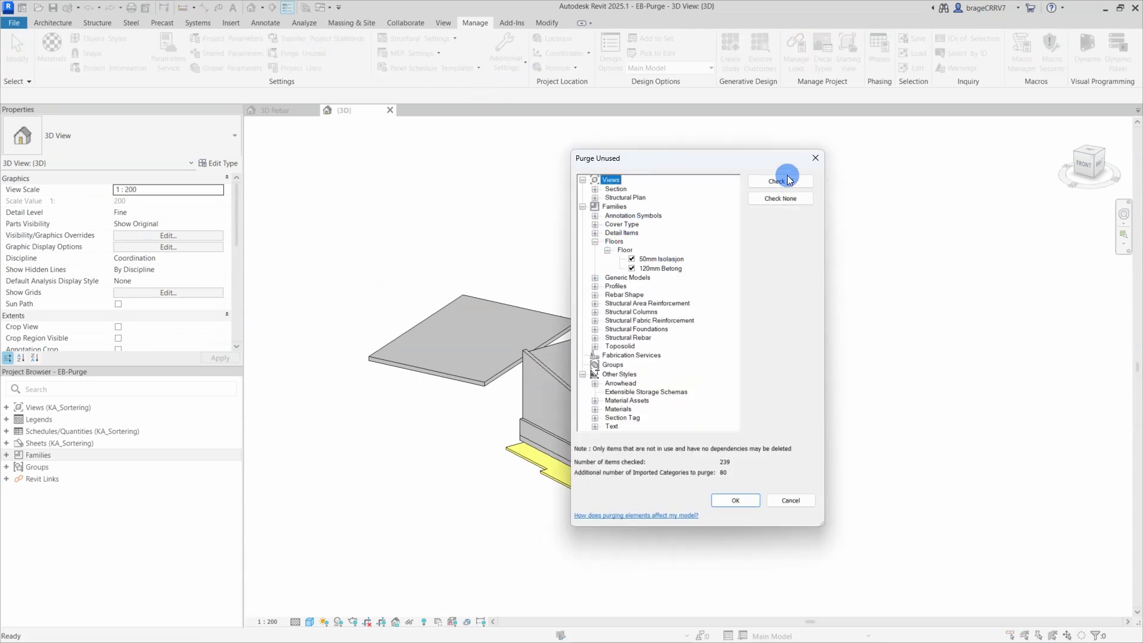
Close the purge list and delete the loose 200mm Betong floor slab
click(813, 158)
click(417, 322)
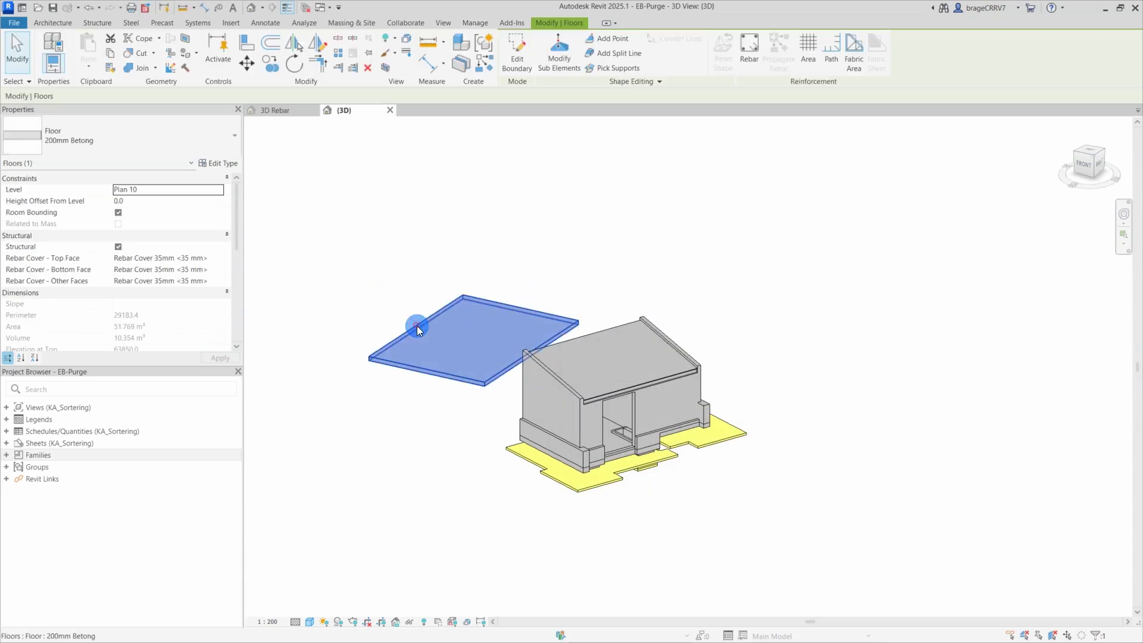
key(Delete)
Switch to the 3D Rebar view and review the unused Rebar Shapes in Purge Unused
click(275, 110)
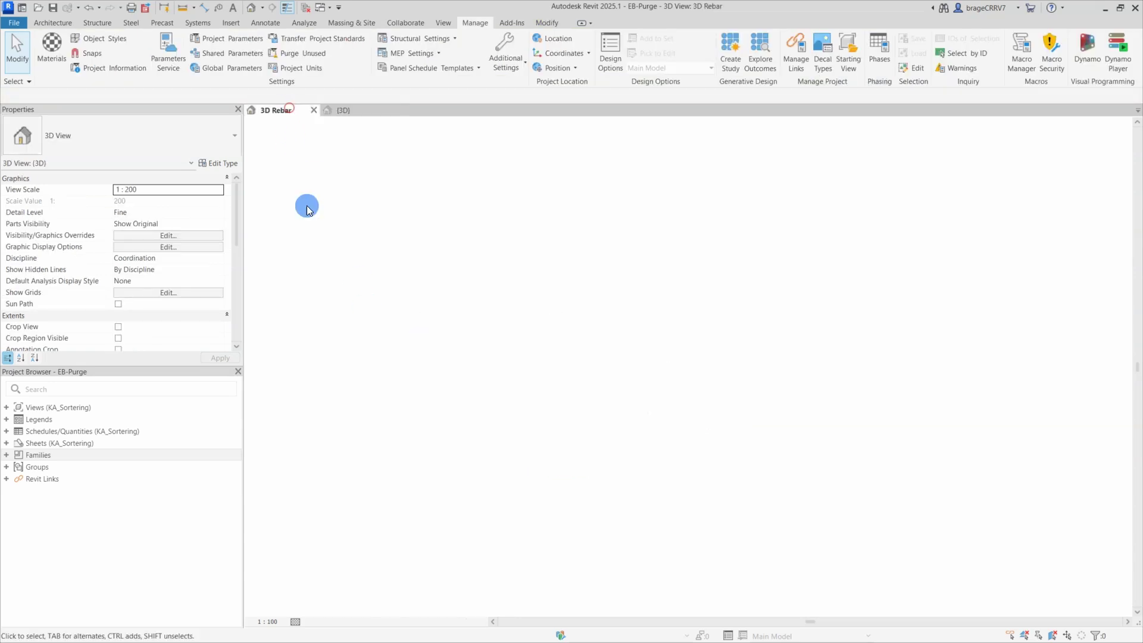
shift+middle_drag(357, 403, 390, 429)
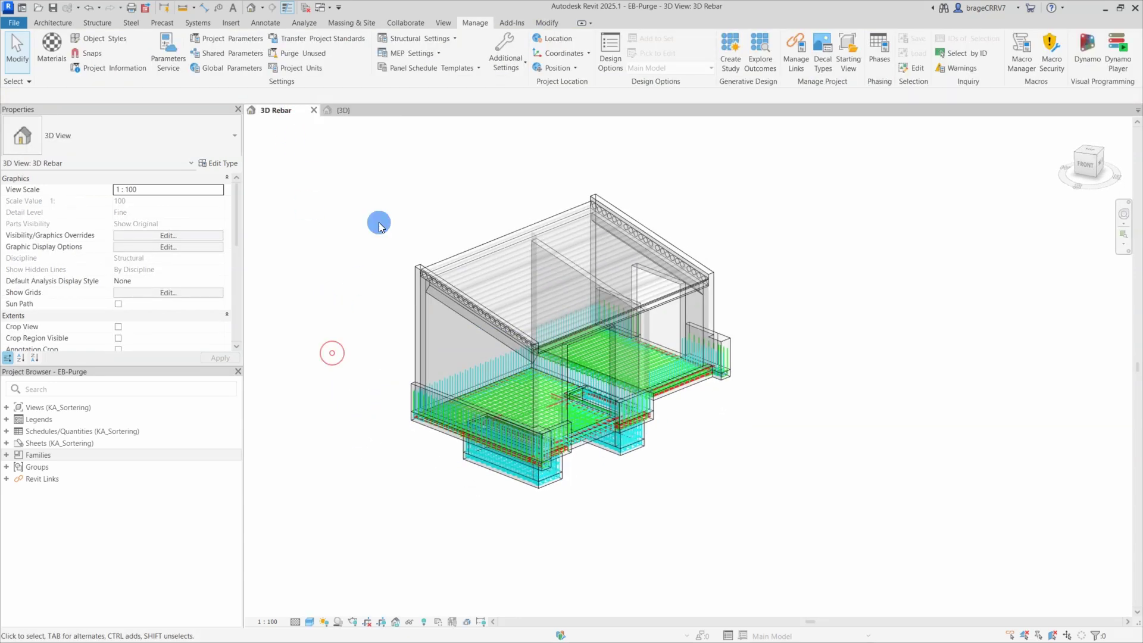
click(311, 53)
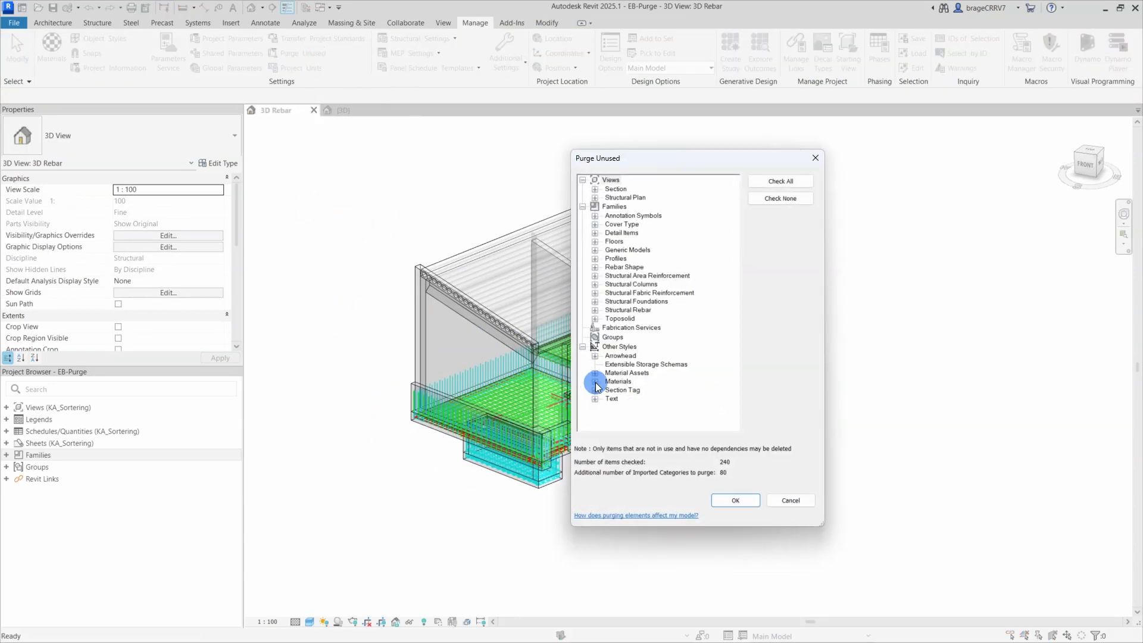
click(595, 310)
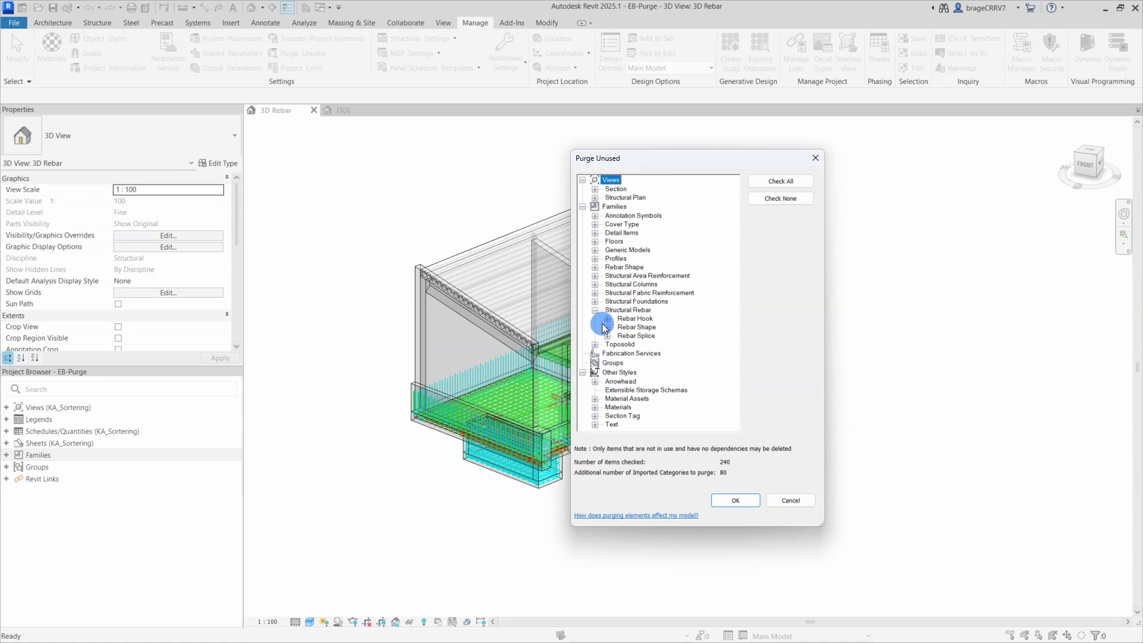
click(607, 327)
scroll(734, 304, down, 3)
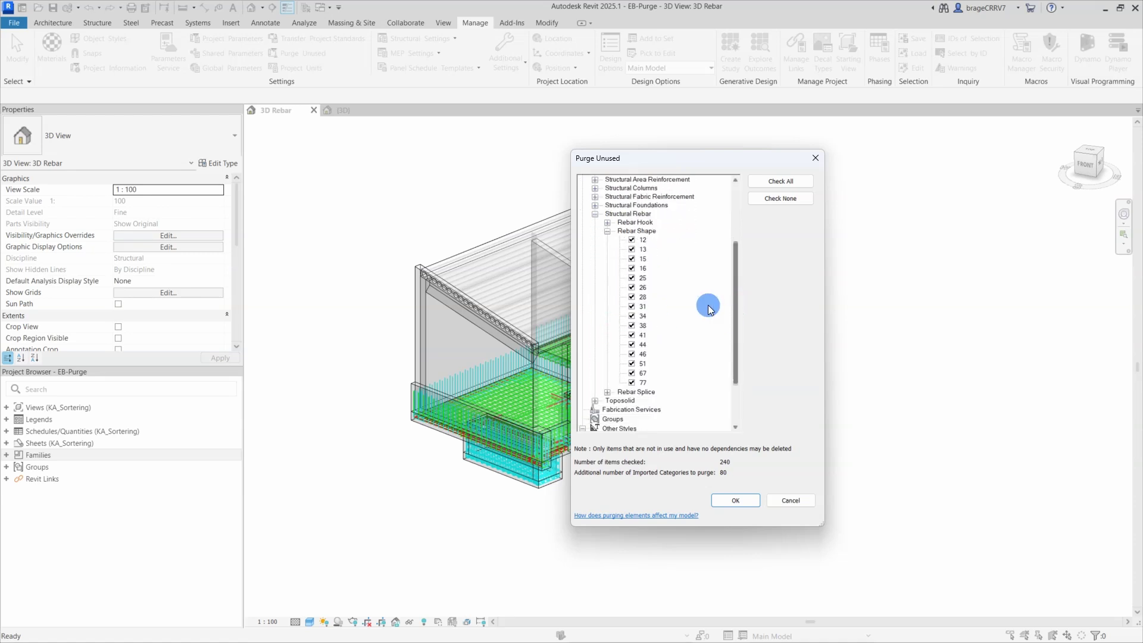
click(815, 158)
Expand Families > Structural Rebar > Rebar Shape in the Project Browser
click(7, 456)
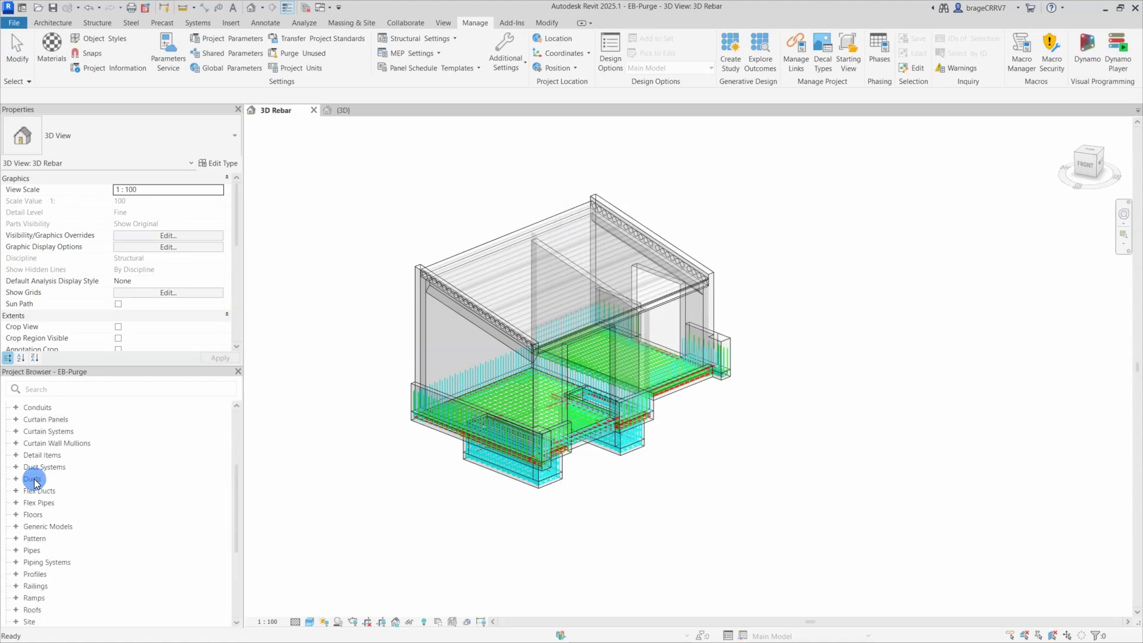
scroll(18, 475, down, 5)
click(10, 575)
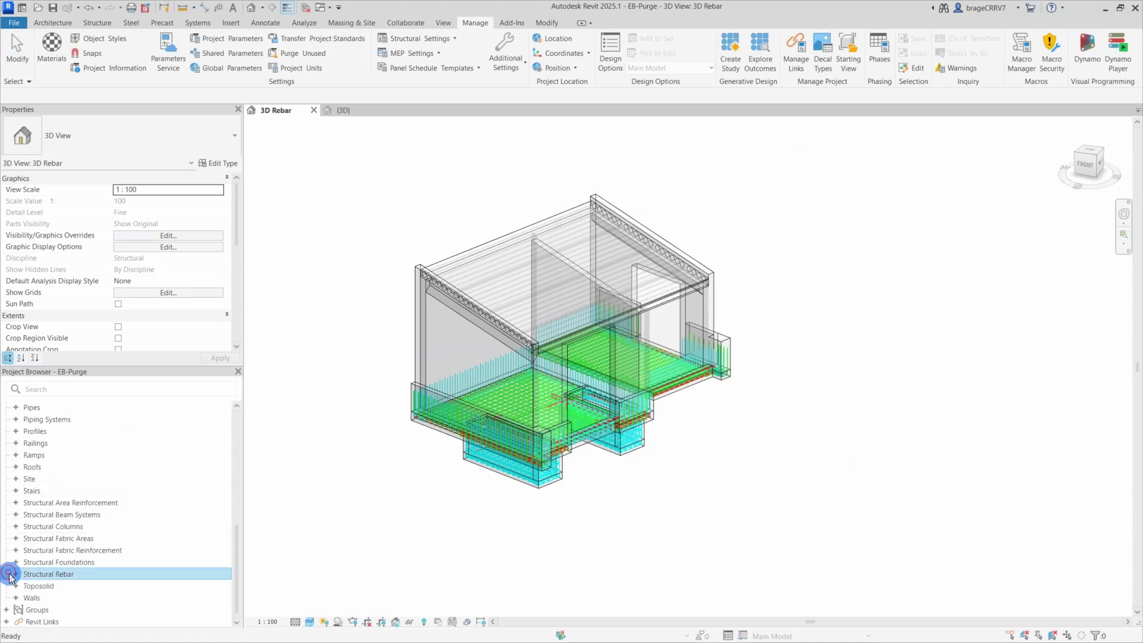
click(15, 575)
click(25, 562)
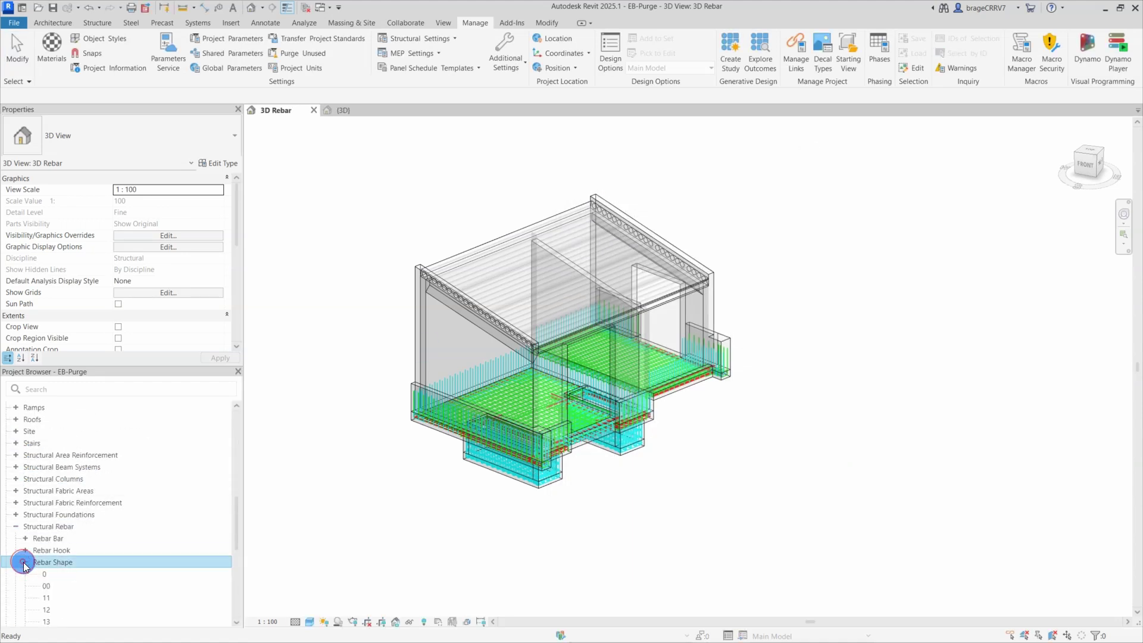
scroll(36, 506, down, 2)
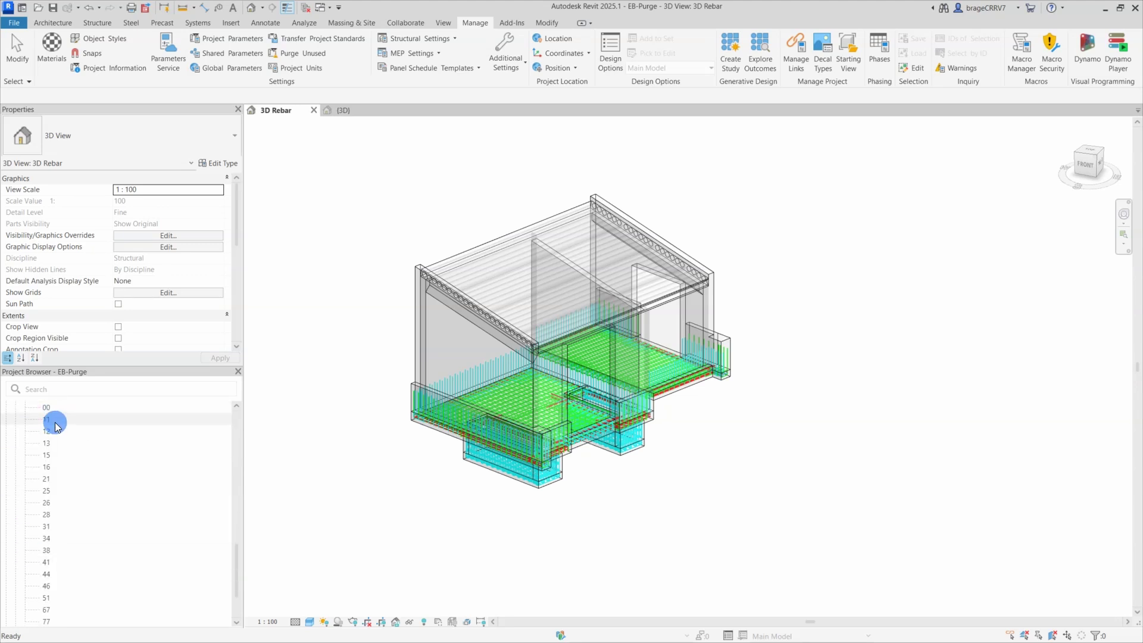
Select rebar shape 11 and a slab rebar set to confirm shape 11 is used
click(55, 423)
click(439, 468)
scroll(431, 408, up, 4)
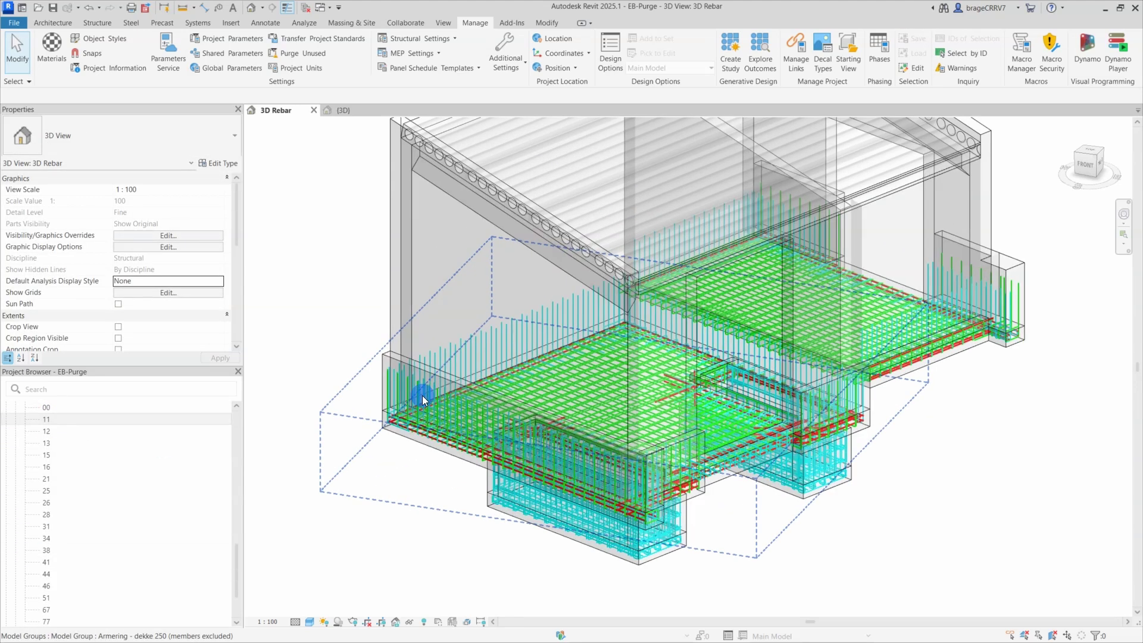
scroll(422, 399, up, 3)
click(331, 365)
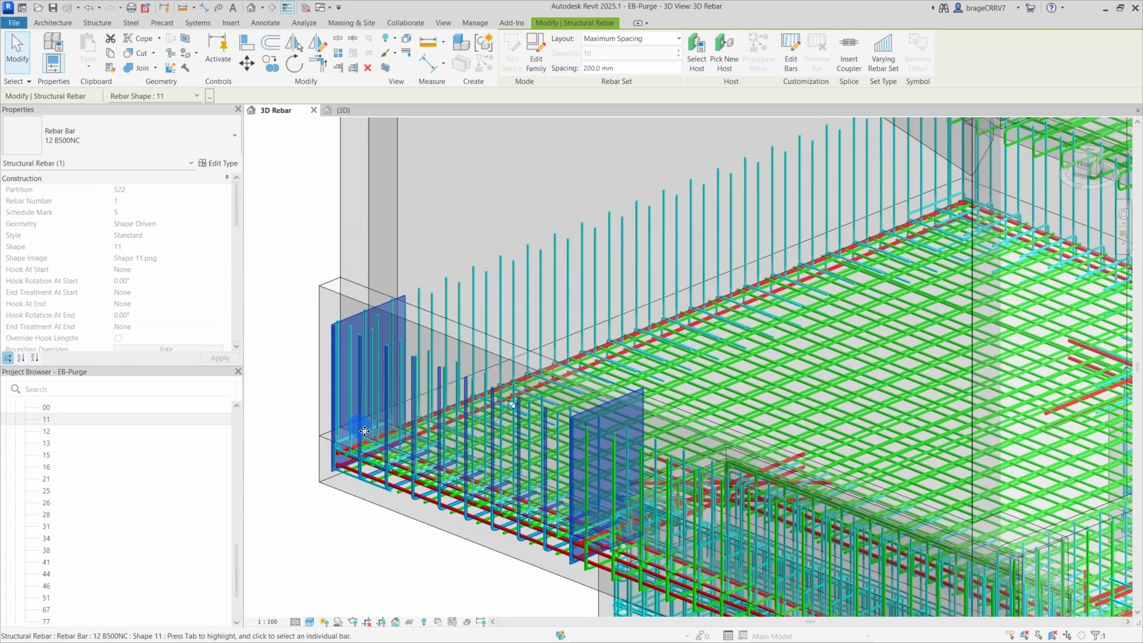
scroll(364, 430, down, 6)
click(329, 610)
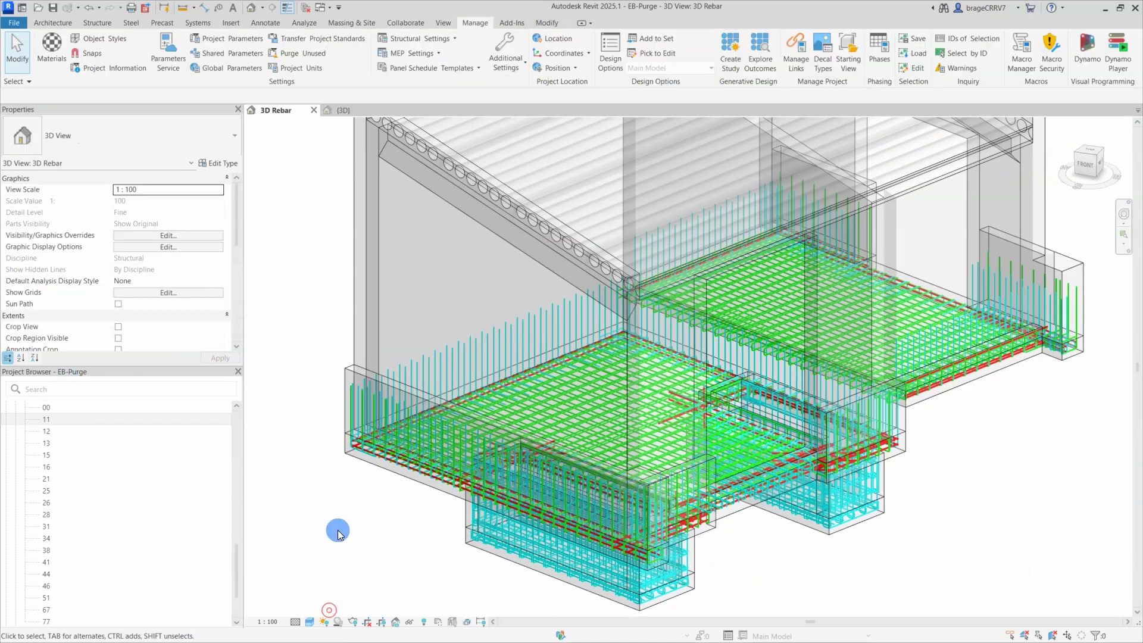
scroll(342, 488, down, 4)
Purge the unused items after reviewing the rebar shapes marked for removal
click(303, 53)
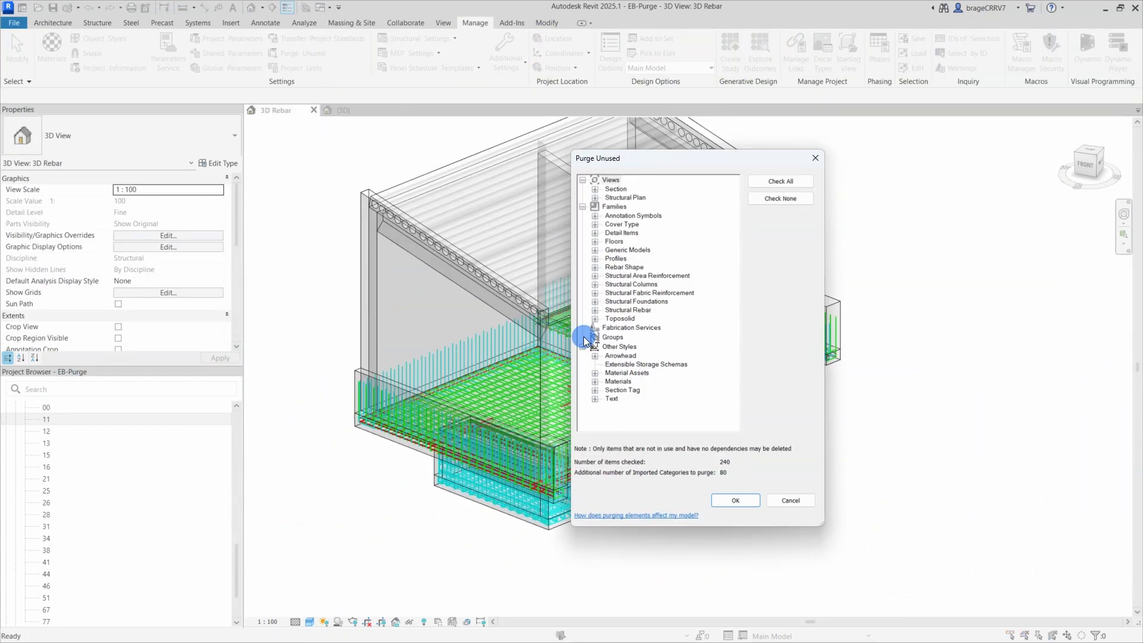
click(594, 310)
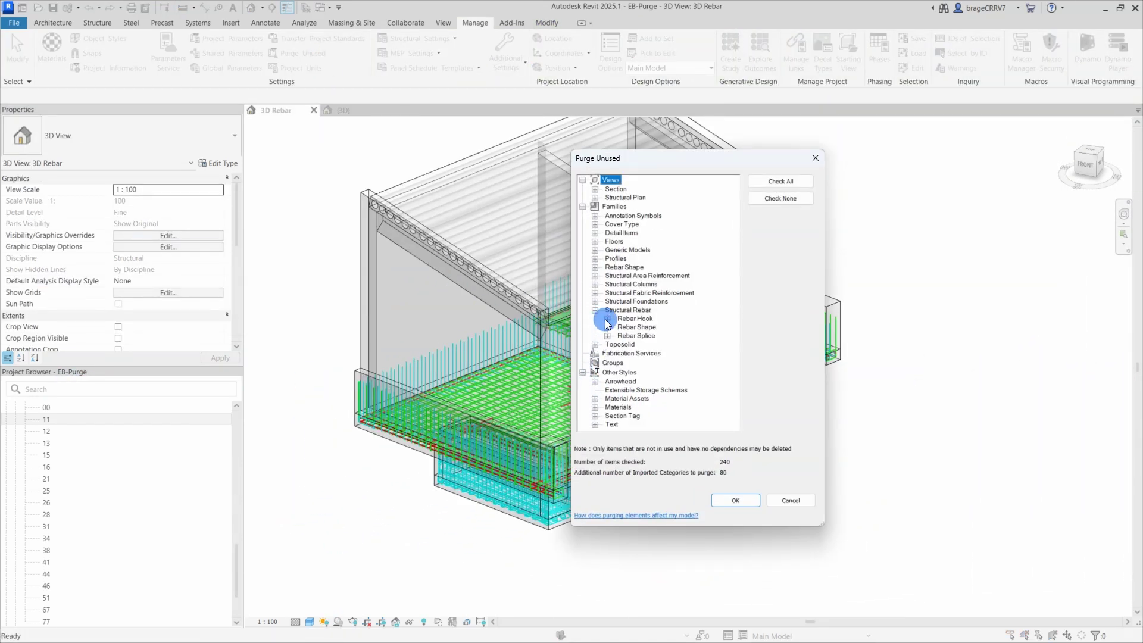
click(607, 327)
click(735, 501)
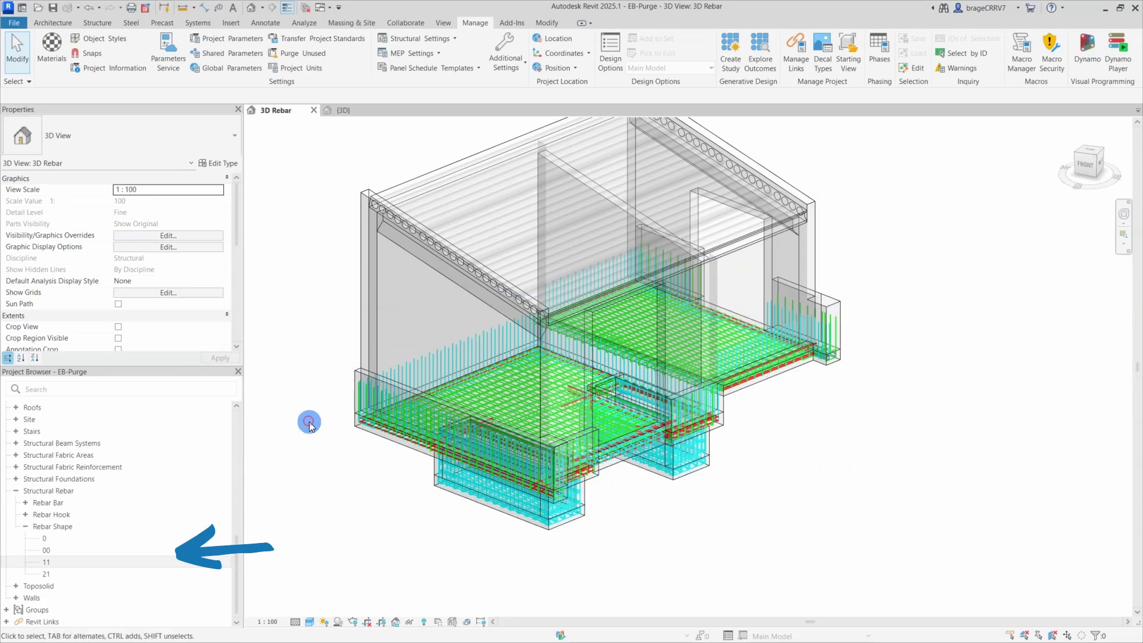
Repeat Check All purges until nothing remains unused, then zoom the 3D Rebar view to fit
click(298, 54)
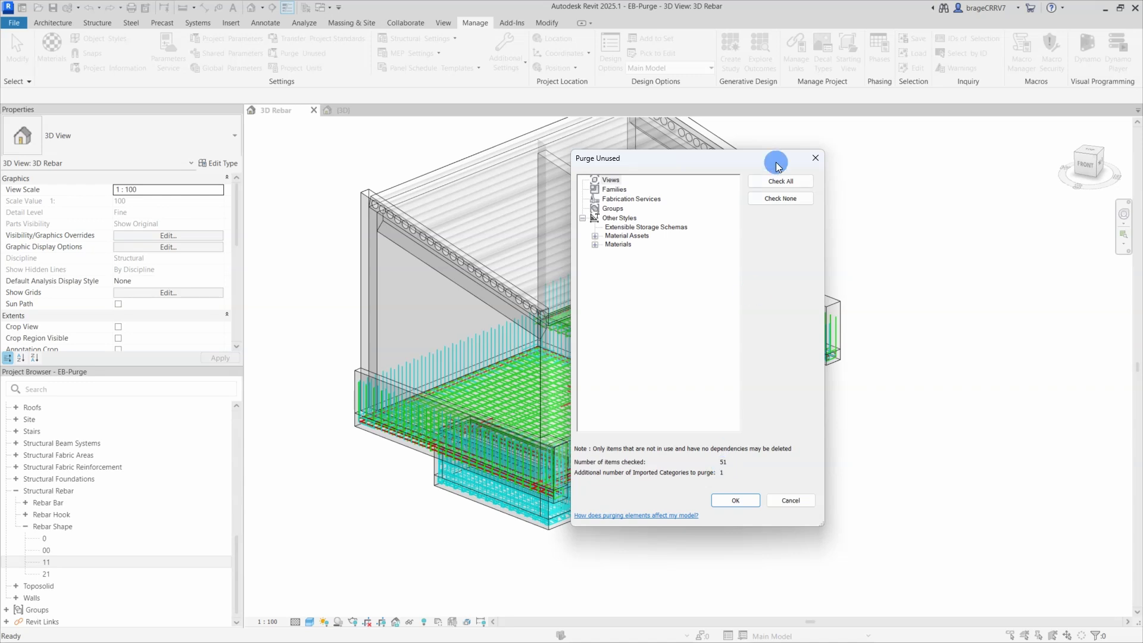
click(779, 181)
click(736, 500)
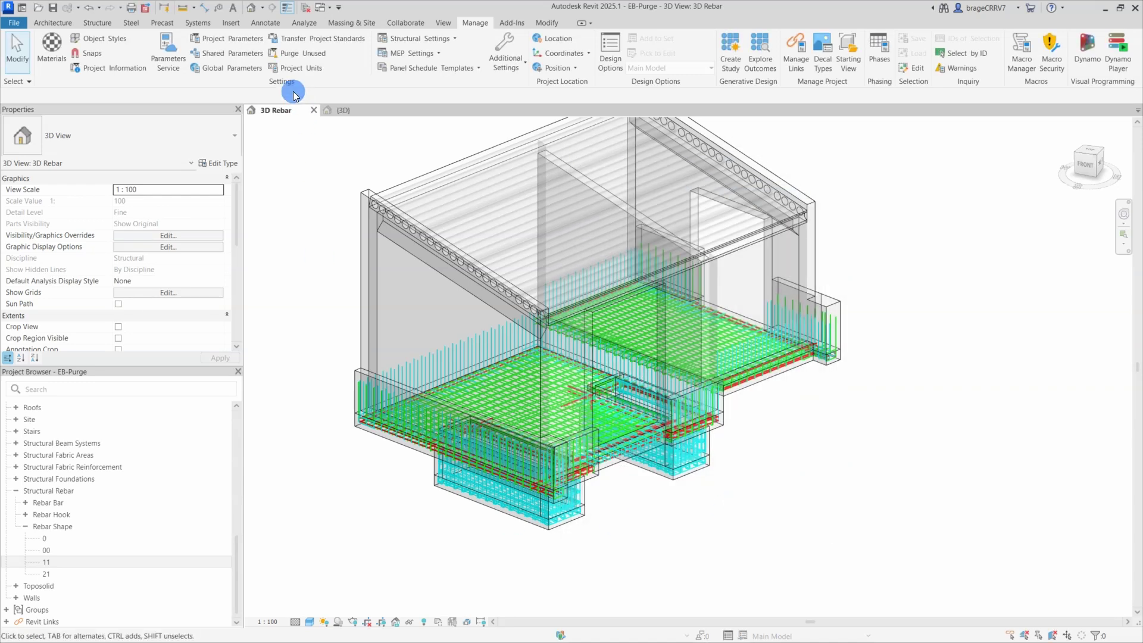
click(298, 53)
click(734, 500)
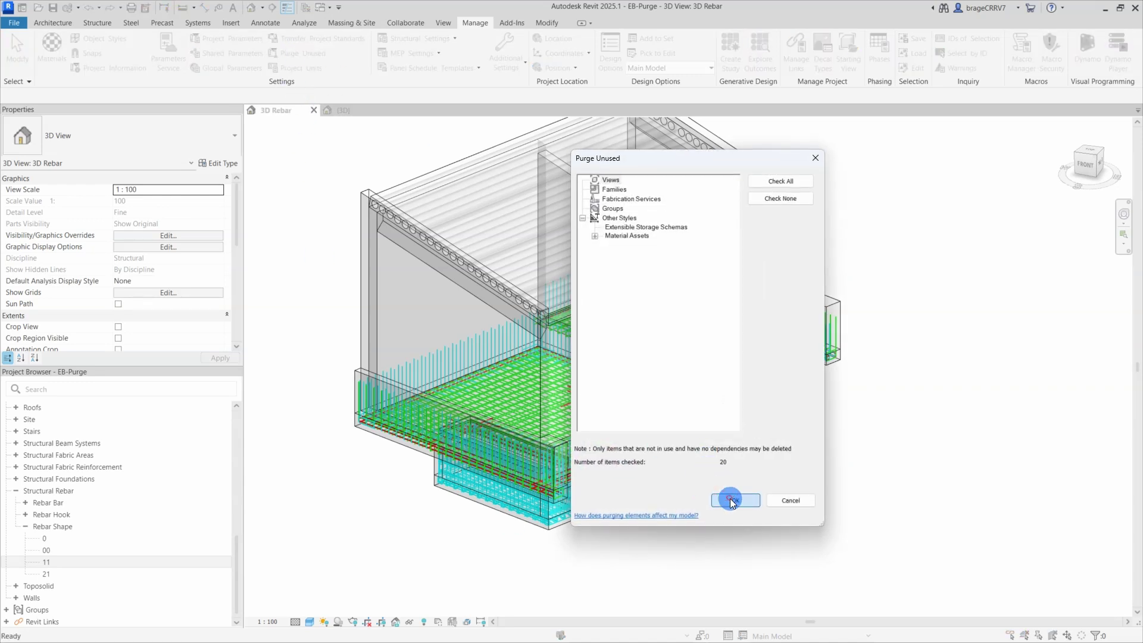
click(298, 53)
click(808, 170)
key(z)
key(f)
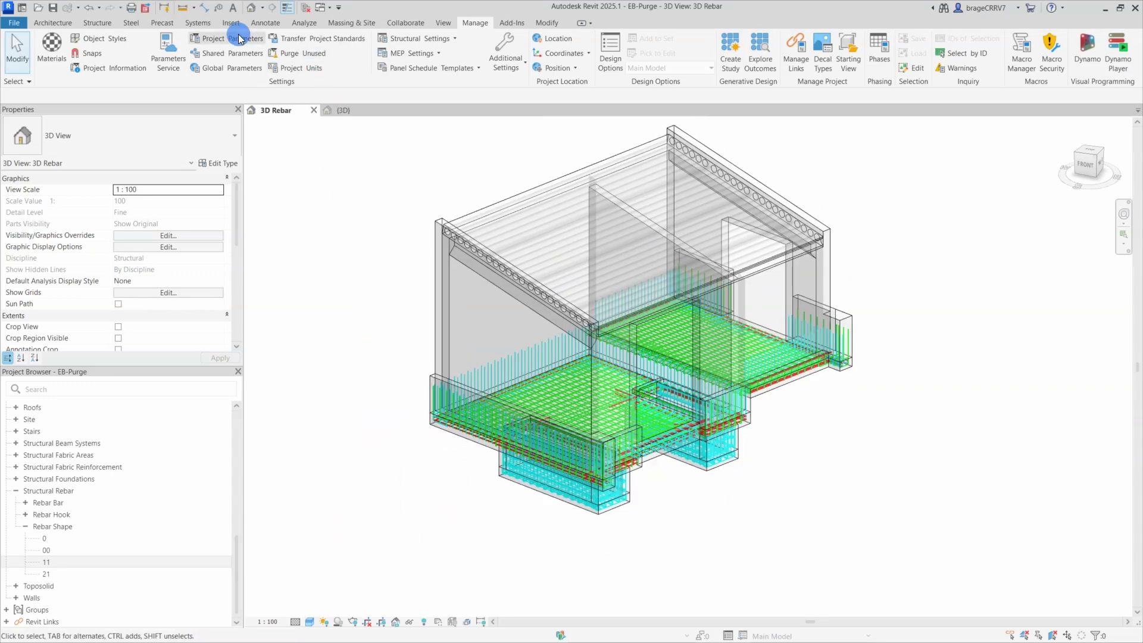
Start a new Structural Plan with Do not duplicate existing views unchecked, listing Plan, Plan Armering, Plan Form
click(442, 23)
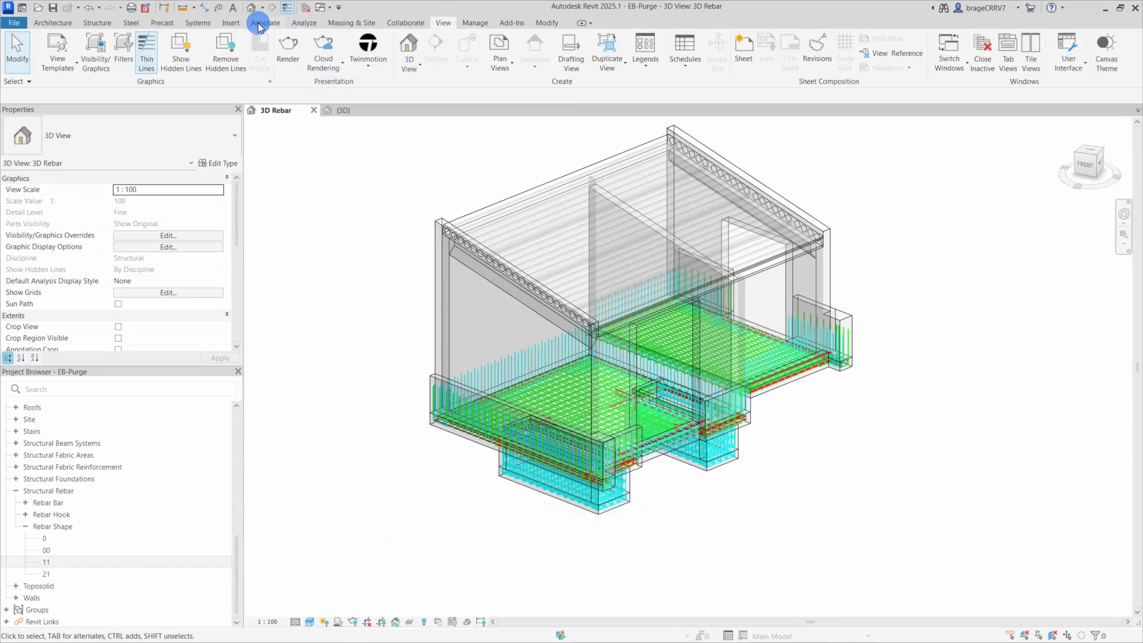
click(499, 53)
click(511, 131)
drag(538, 204, 285, 155)
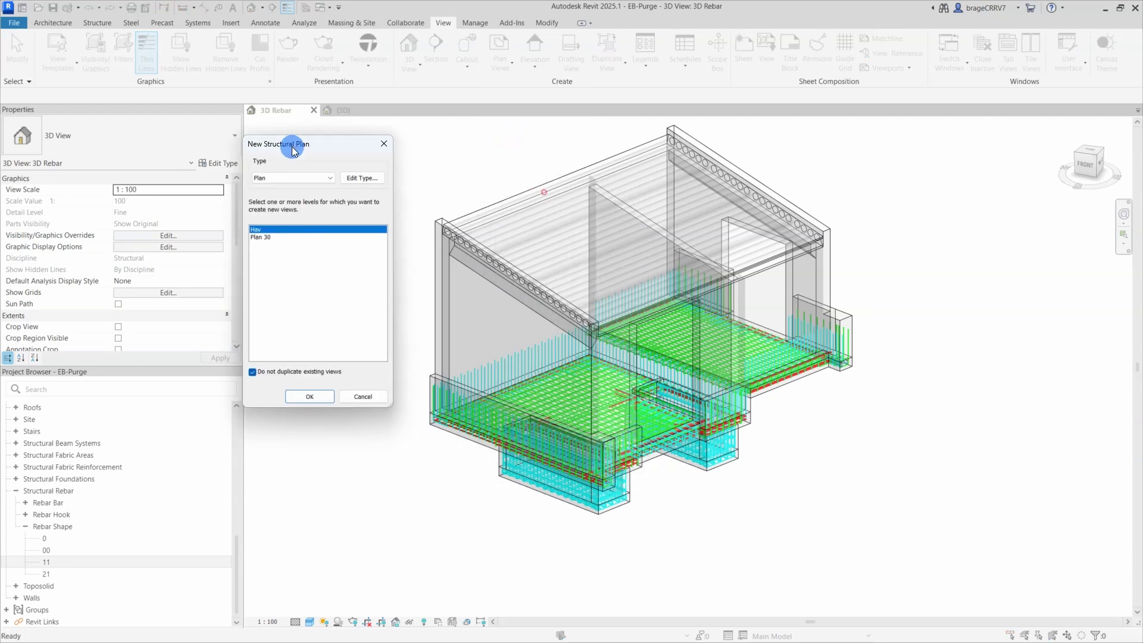
click(291, 177)
click(290, 178)
click(290, 178)
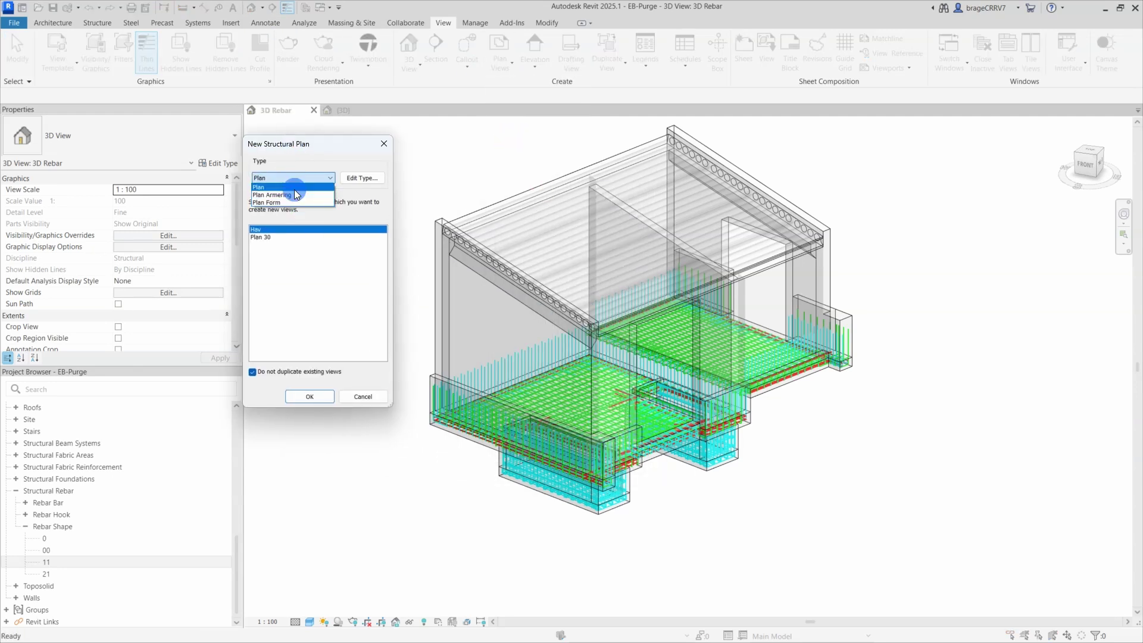
click(252, 372)
click(253, 372)
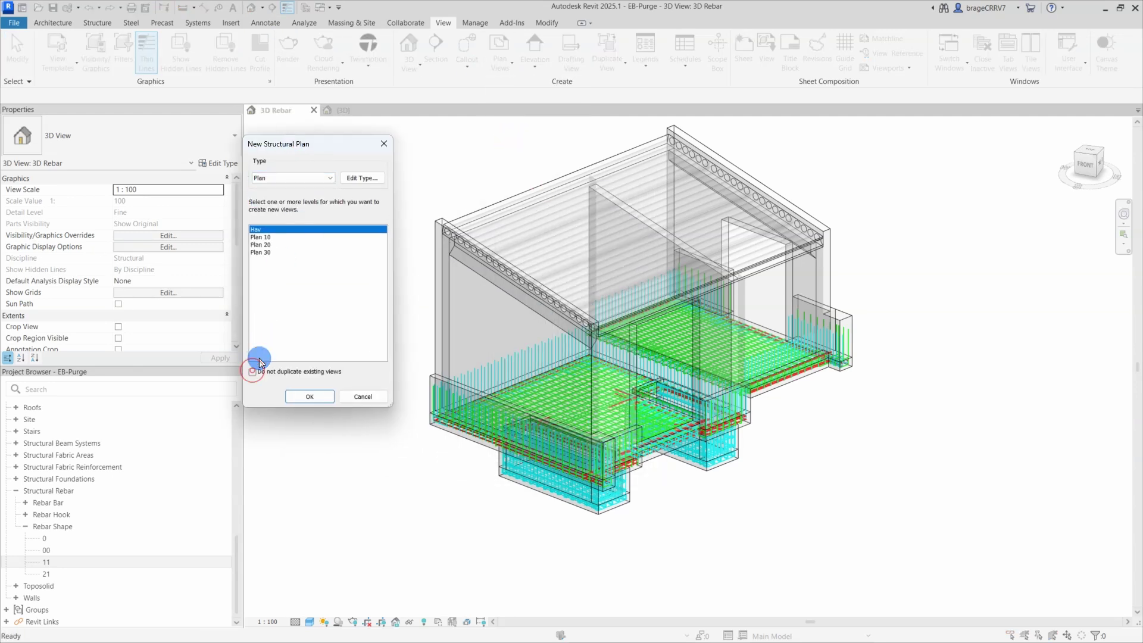
click(291, 179)
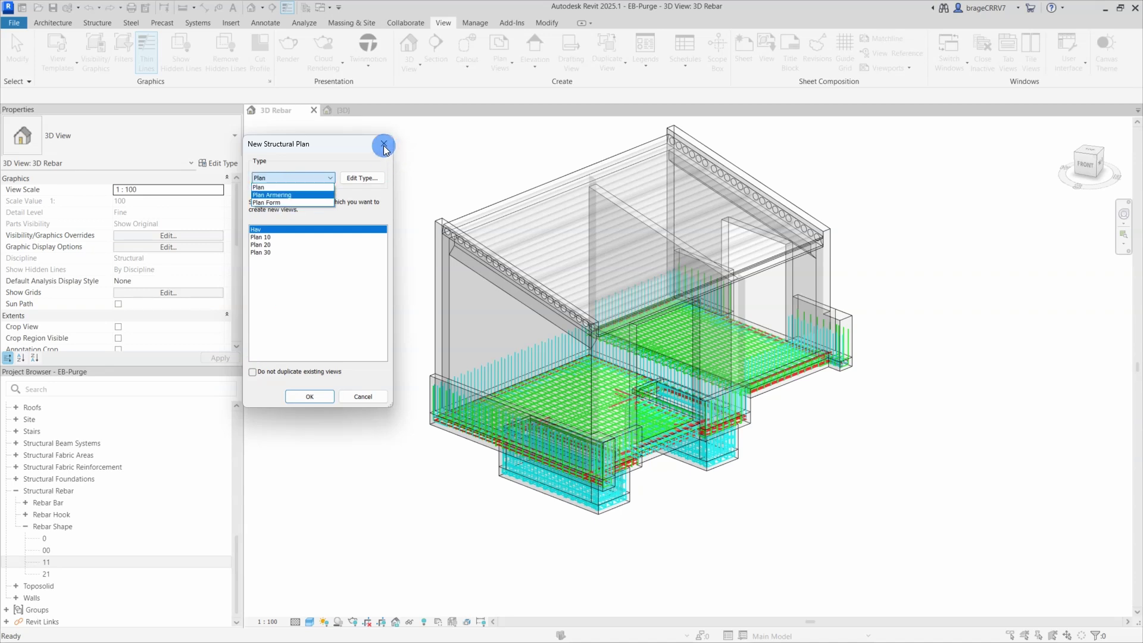